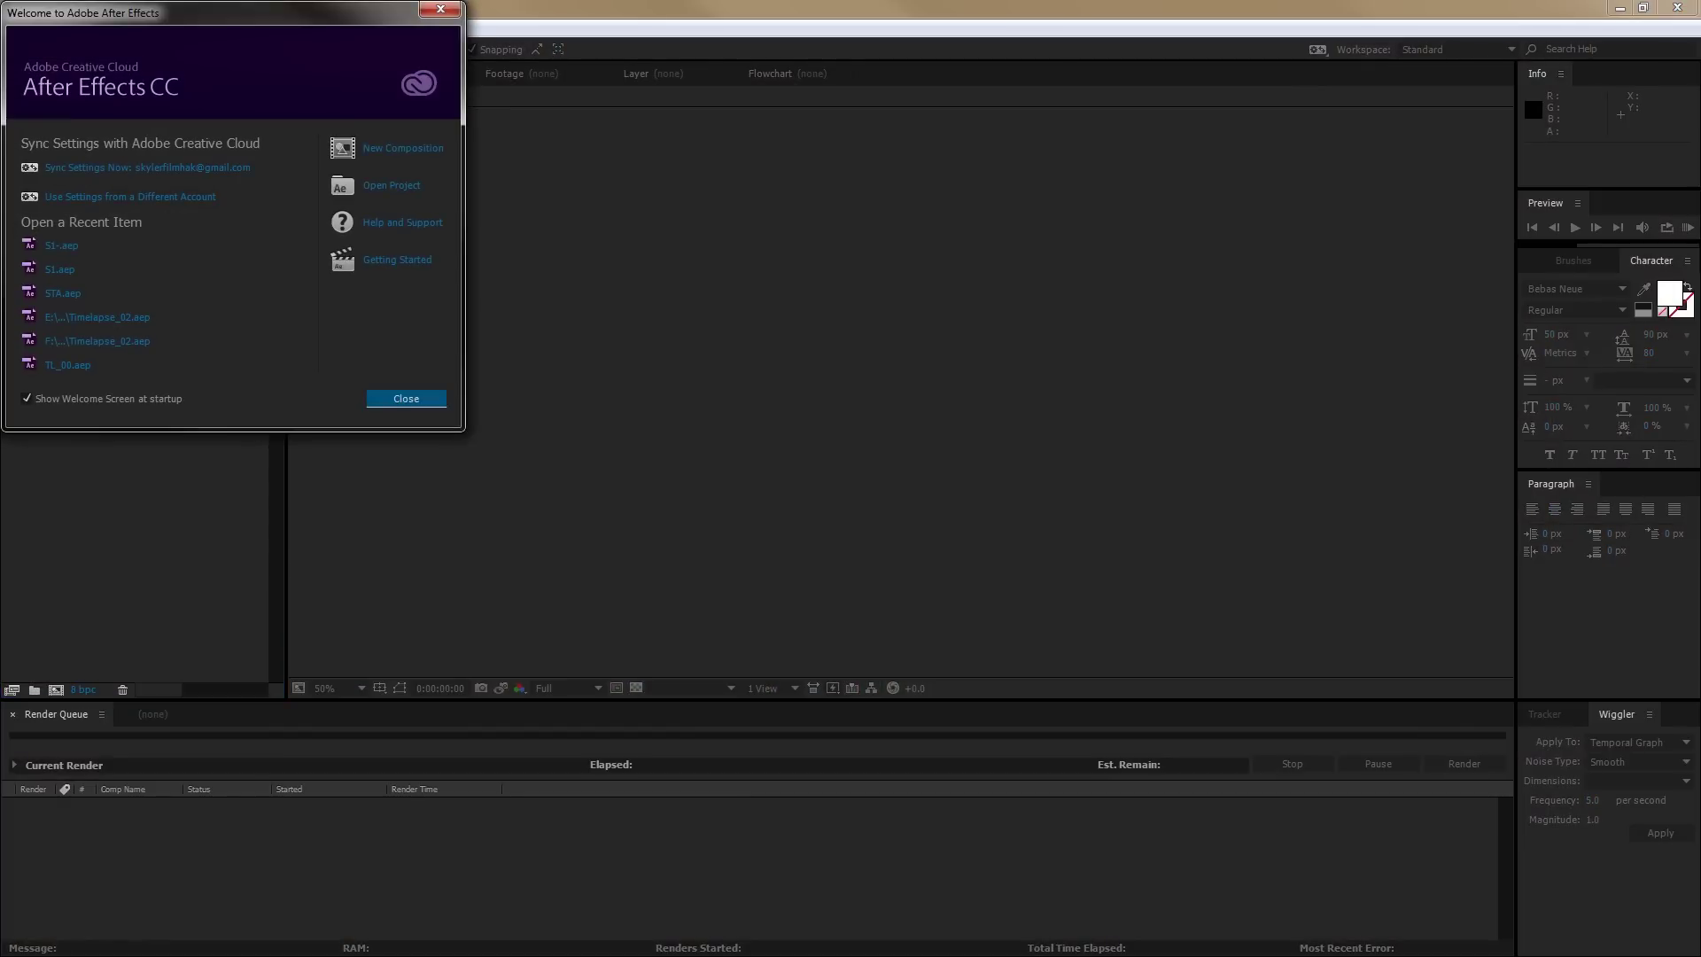
# Step: Bring up the Image Sequence folder full screen and check its 410 raw files
pyautogui.hotkey('alt', 'Tab')
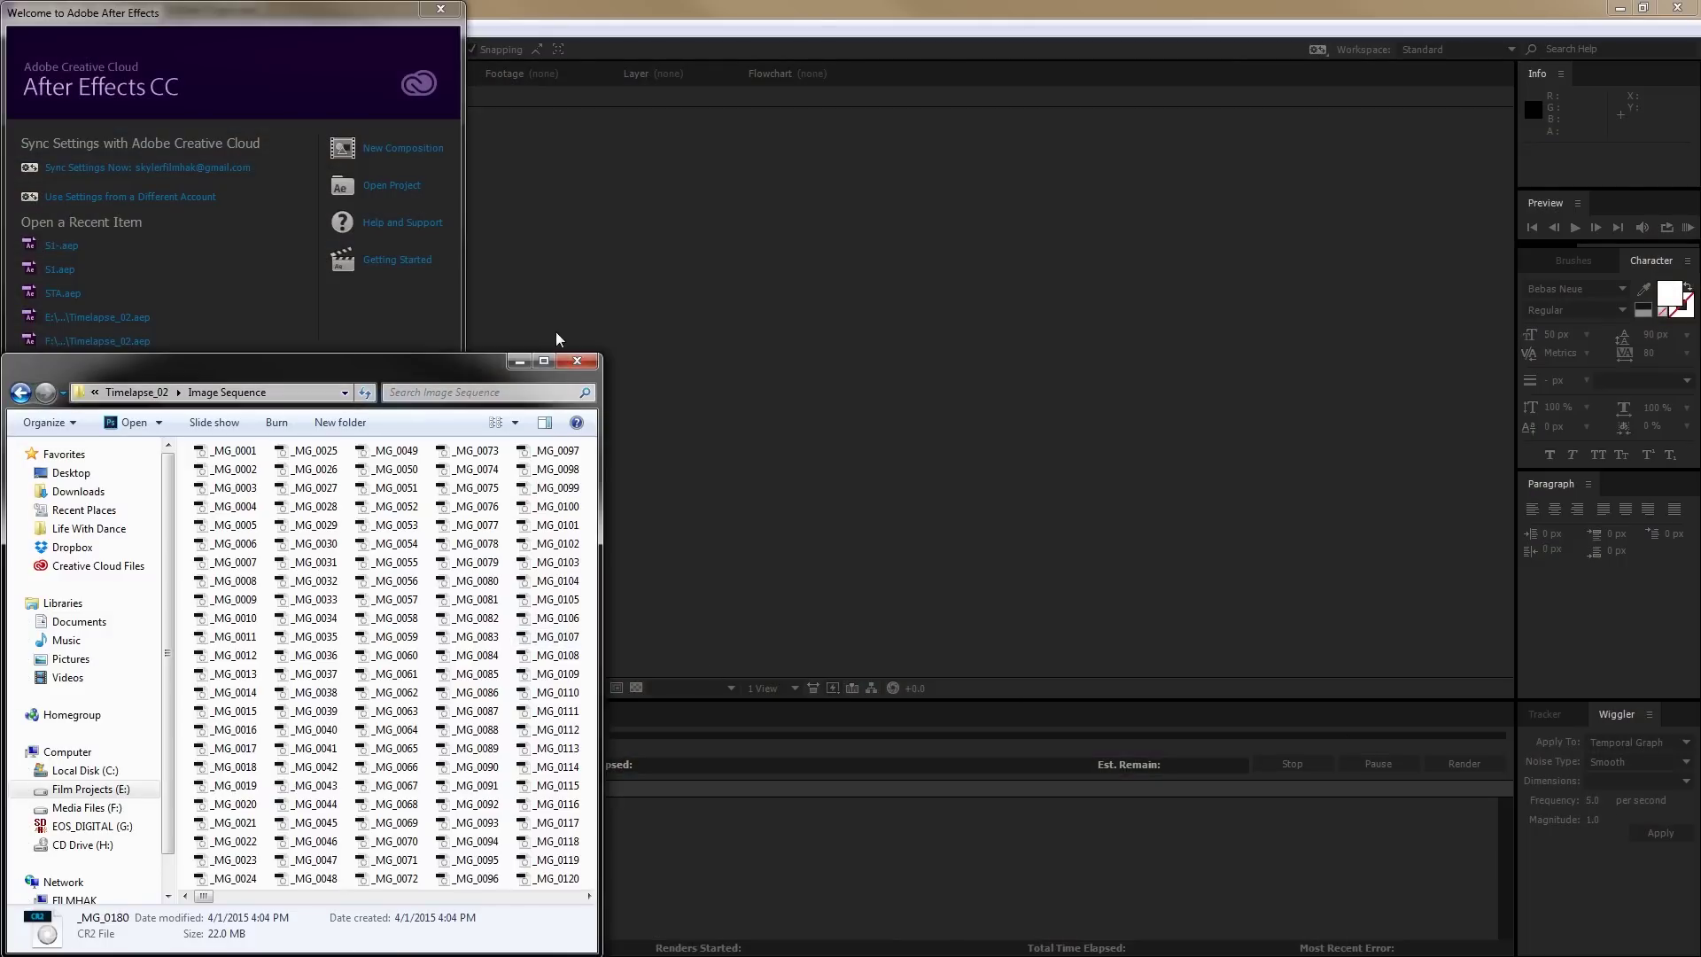
pyautogui.click(544, 362)
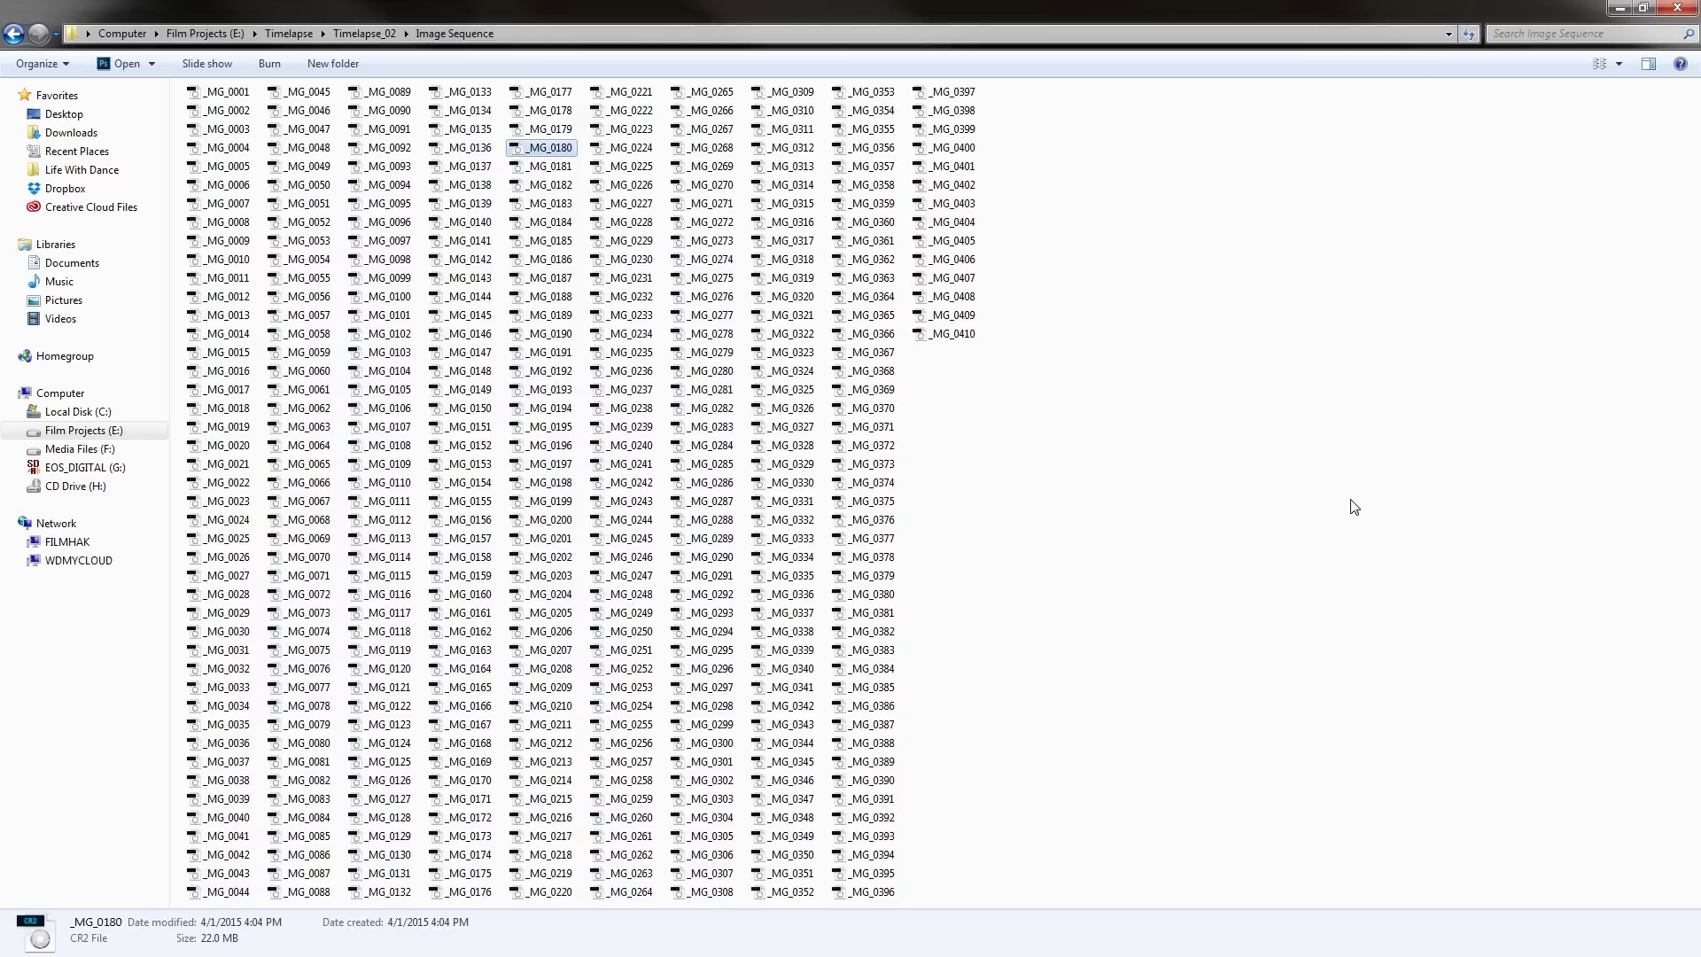
pyautogui.click(1356, 507)
pyautogui.hotkey('ctrl', 'a')
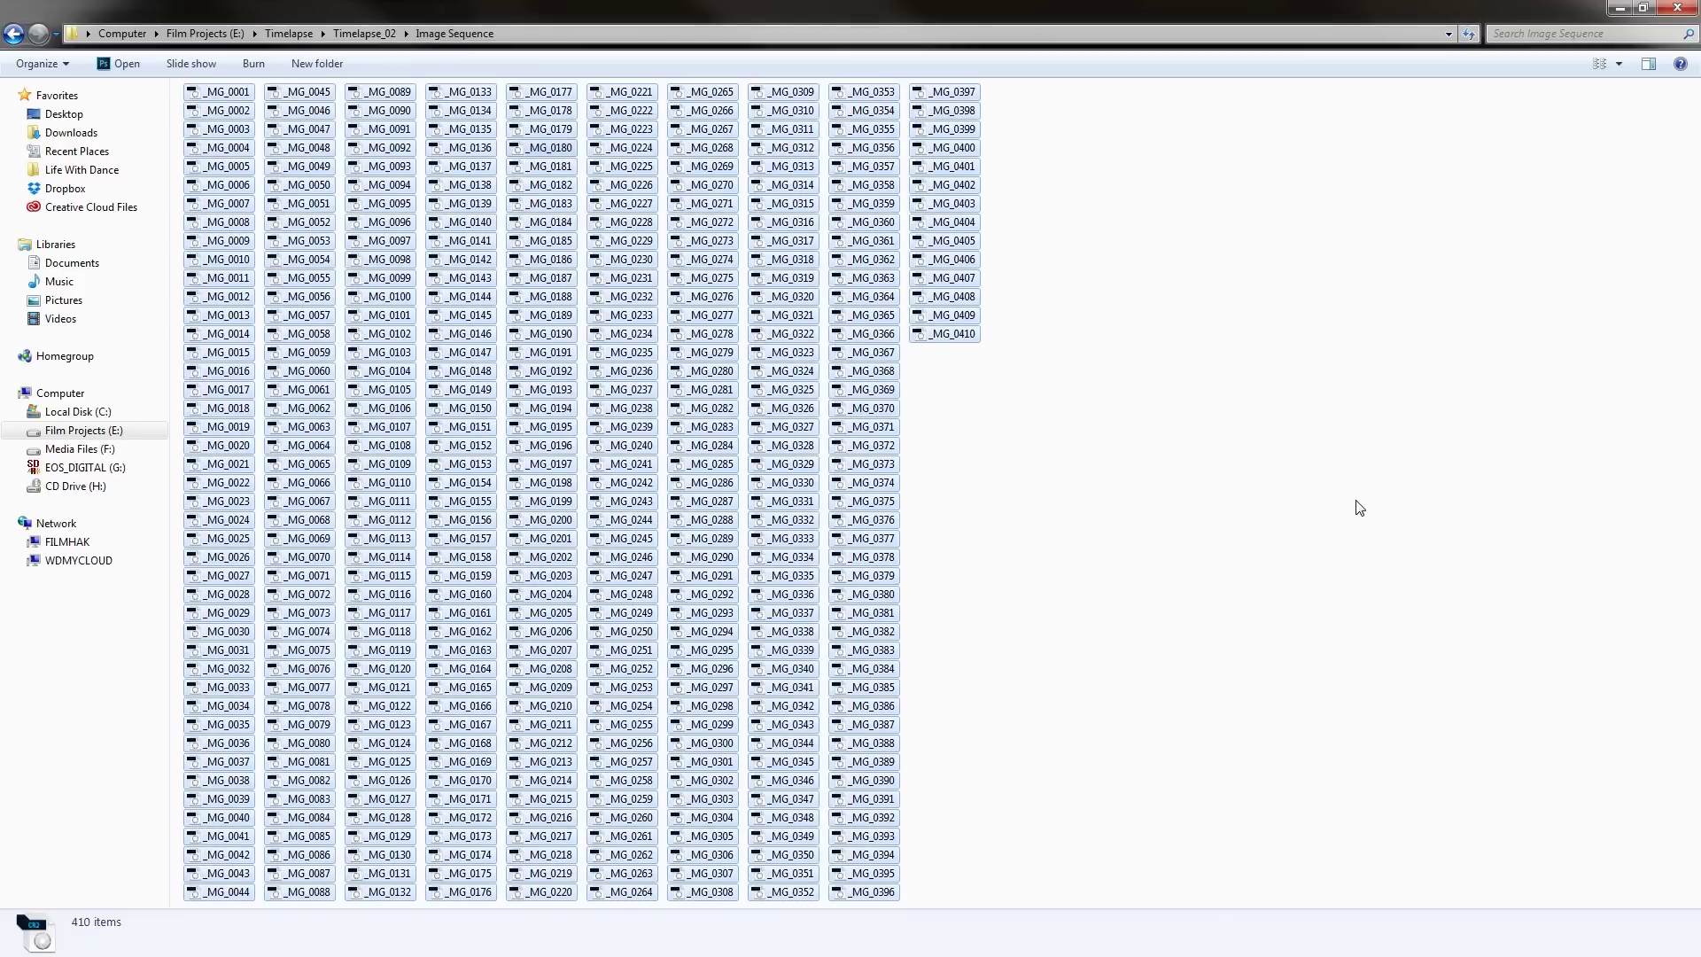
pyautogui.click(1358, 507)
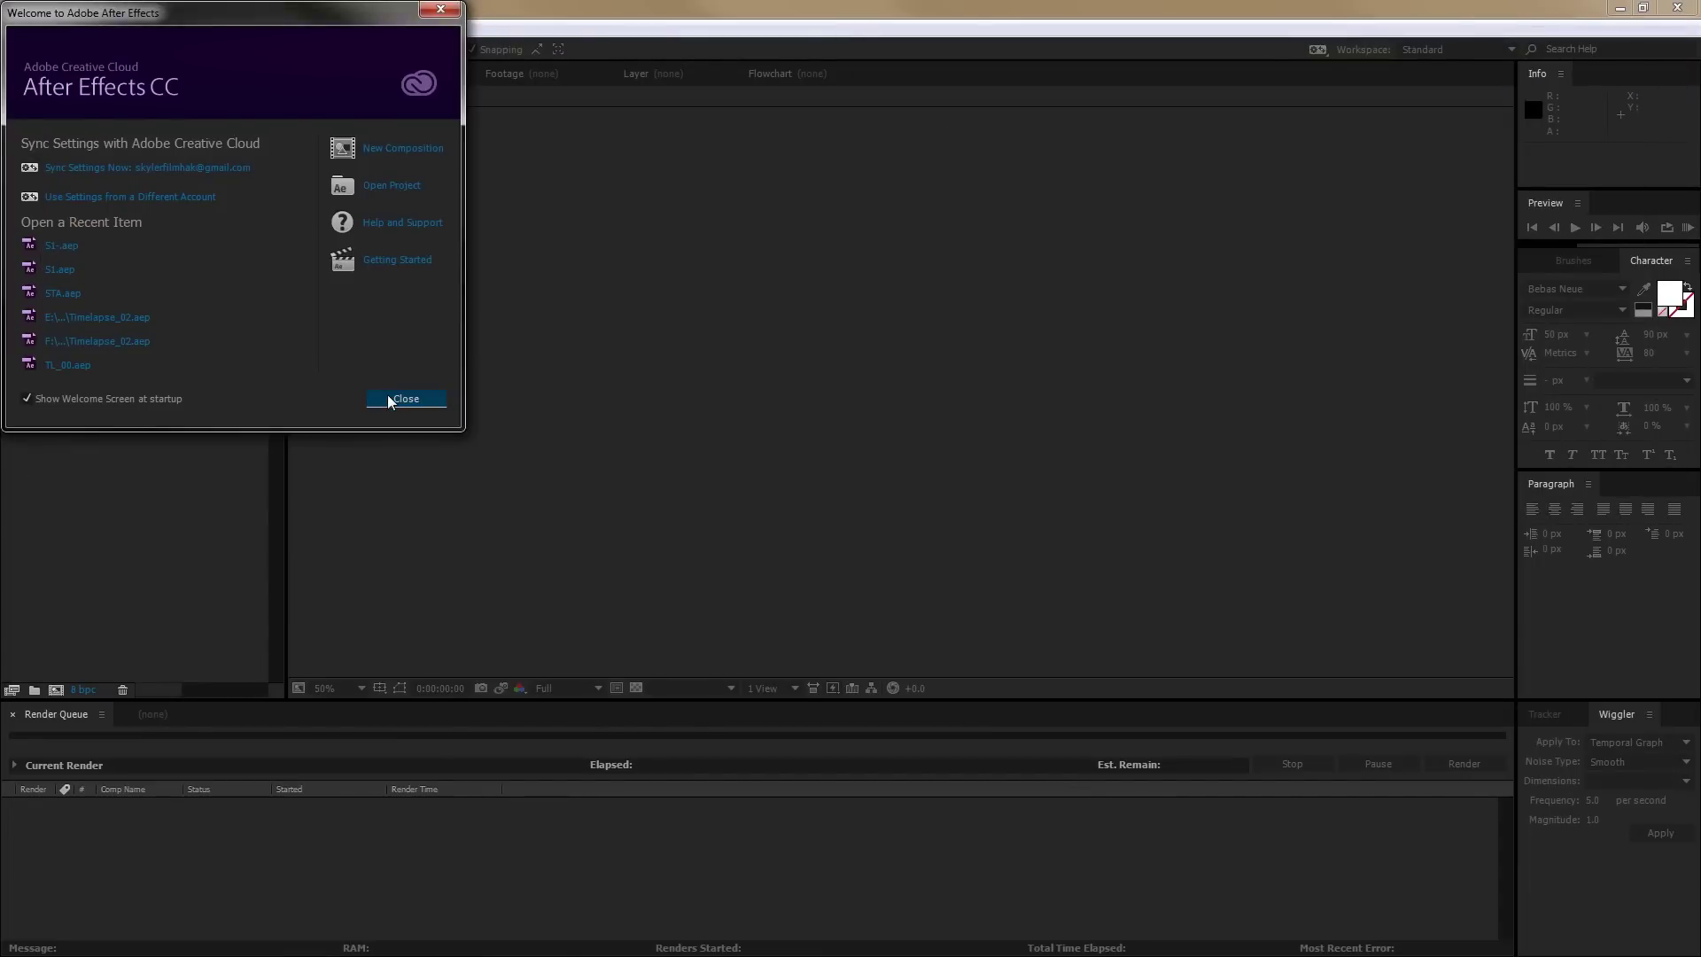
# Step: Import _MG_0001 with the Camera Raw Sequence option ticked
pyautogui.click(386, 395)
pyautogui.click(20, 28)
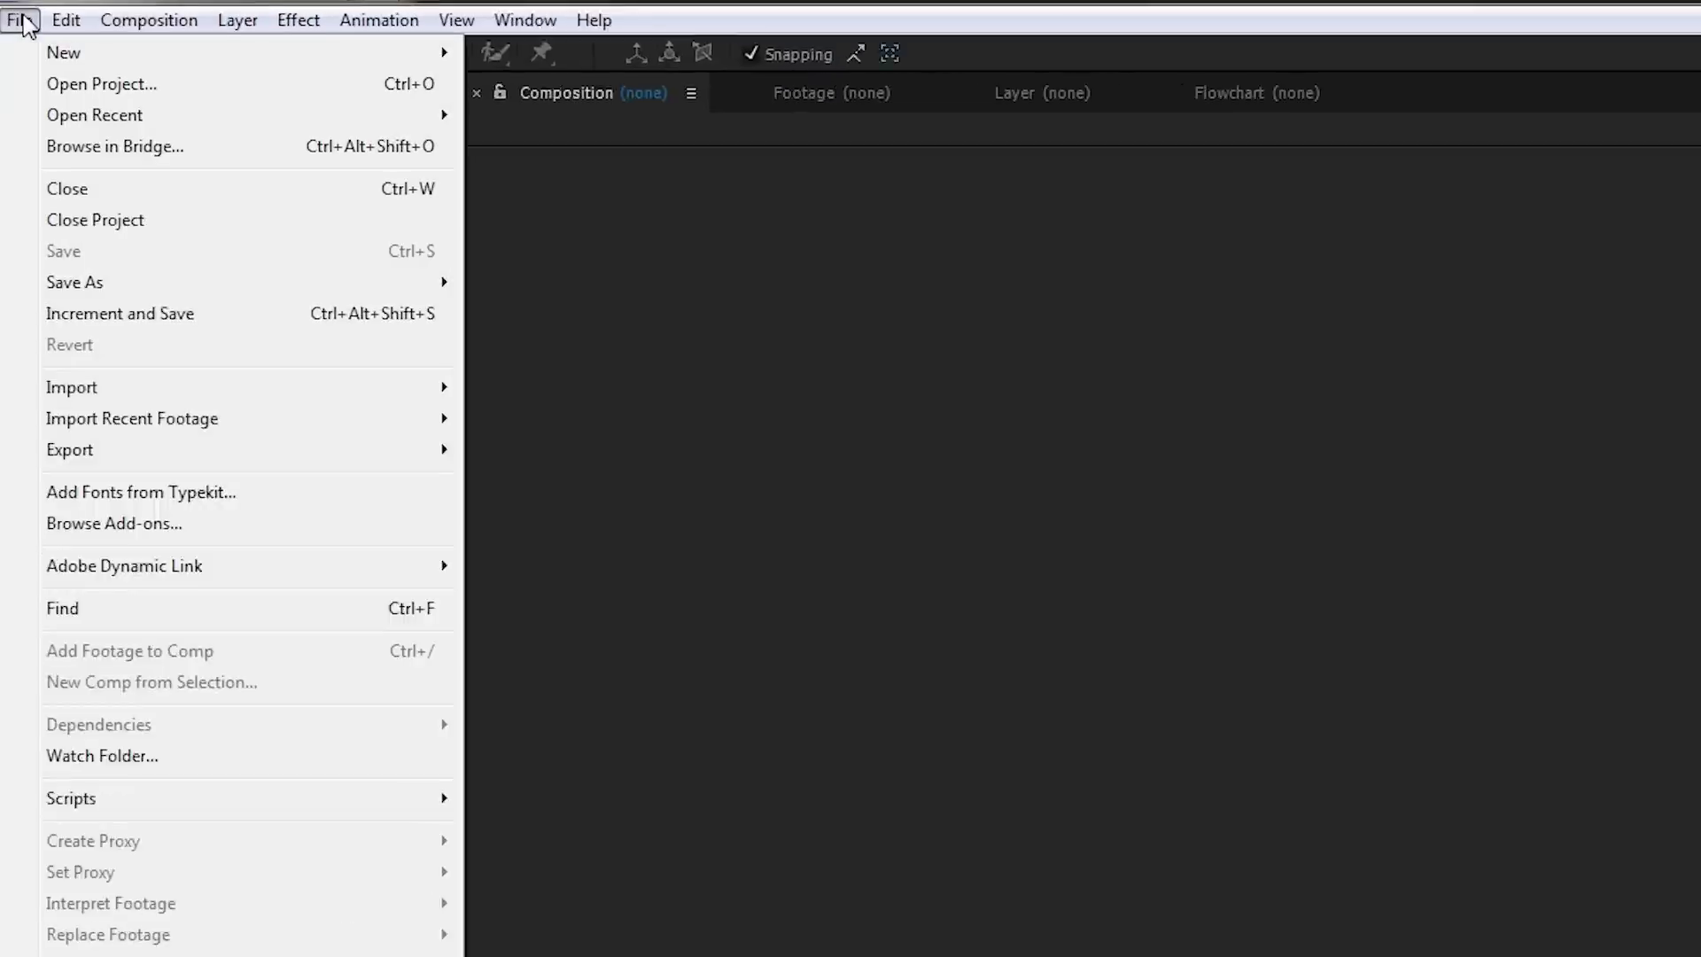
pyautogui.moveTo(120, 258)
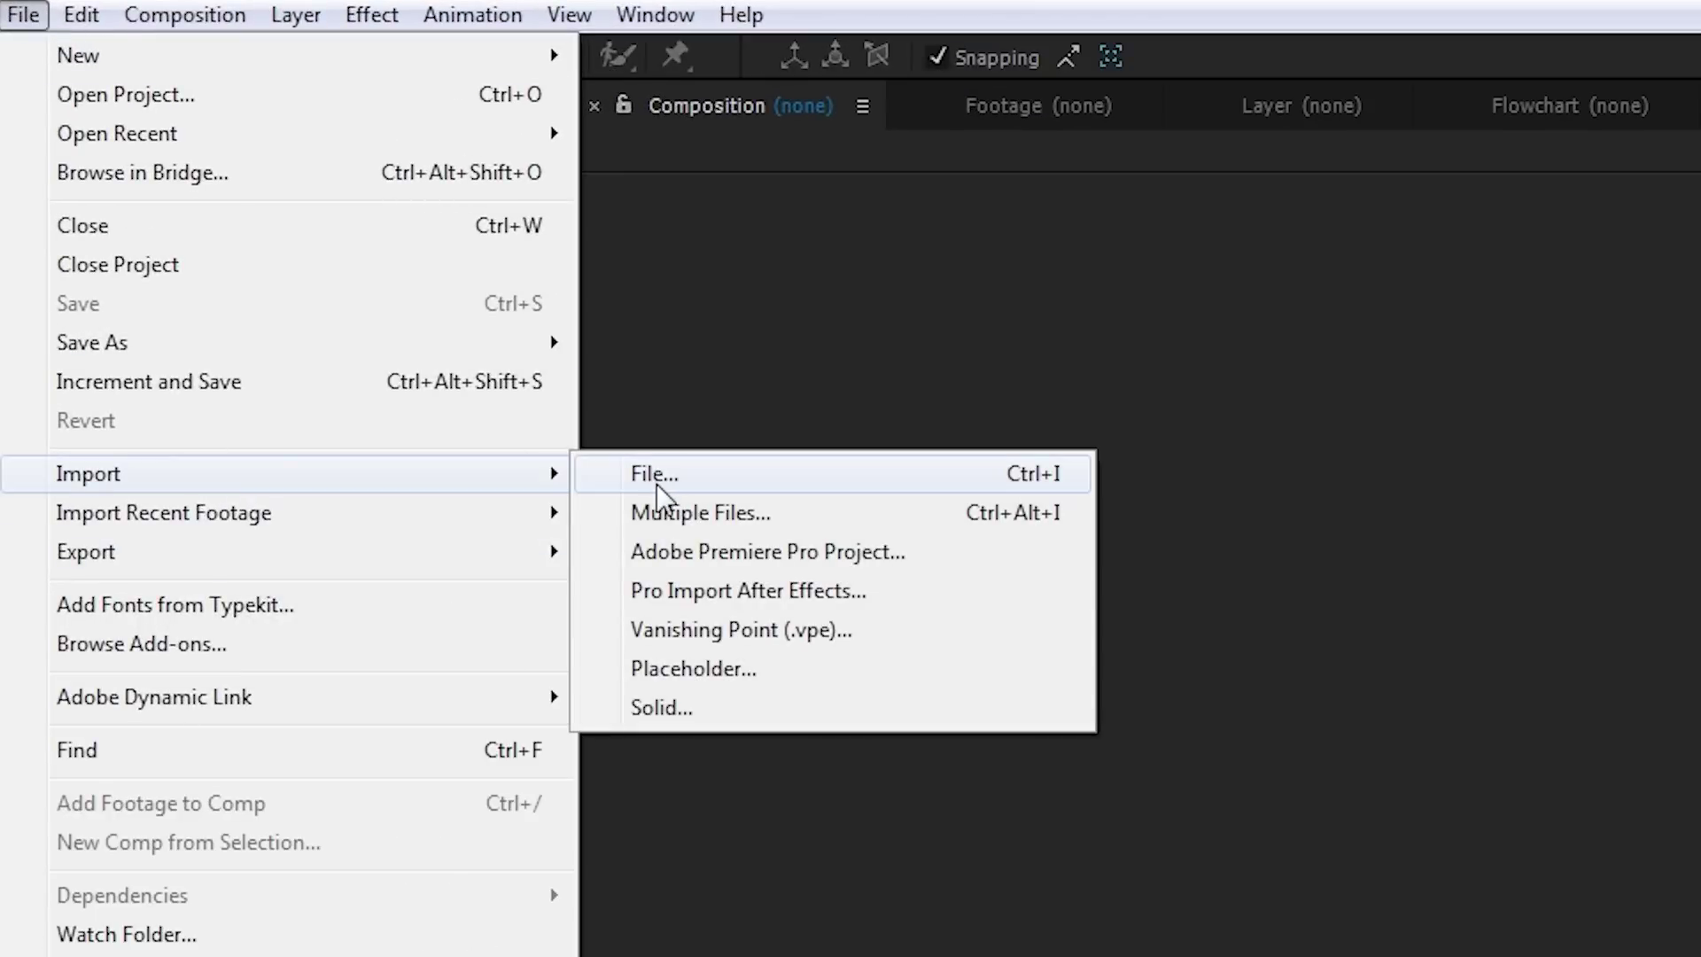
pyautogui.click(656, 478)
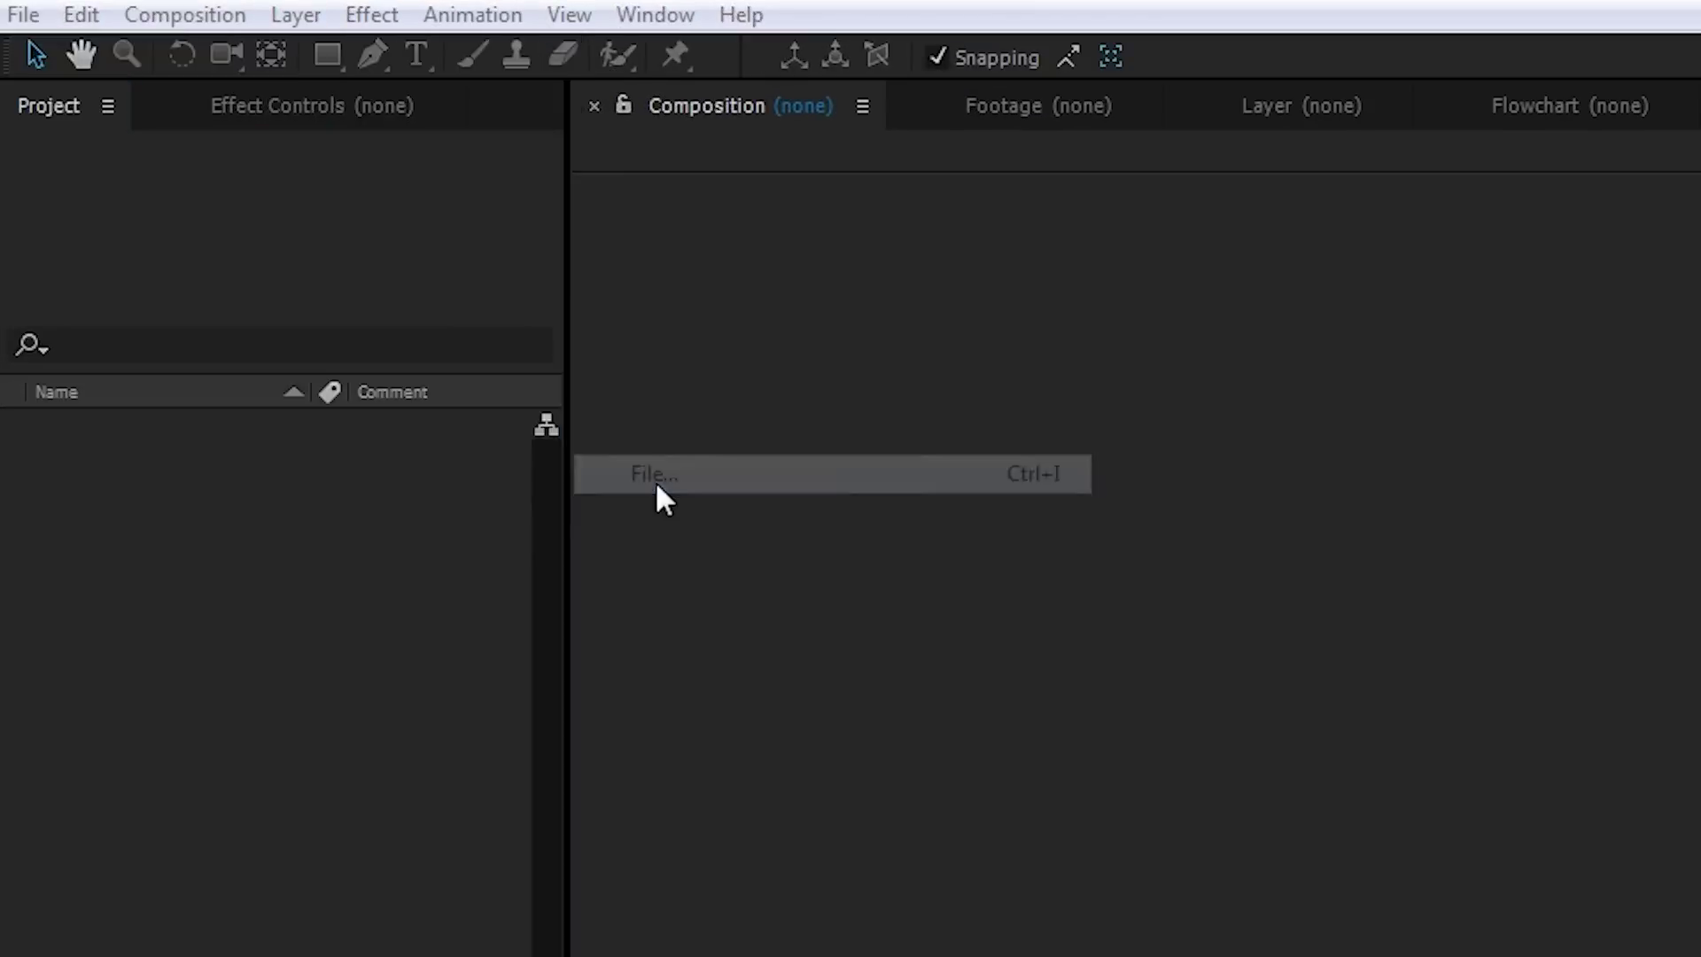
pyautogui.click(373, 288)
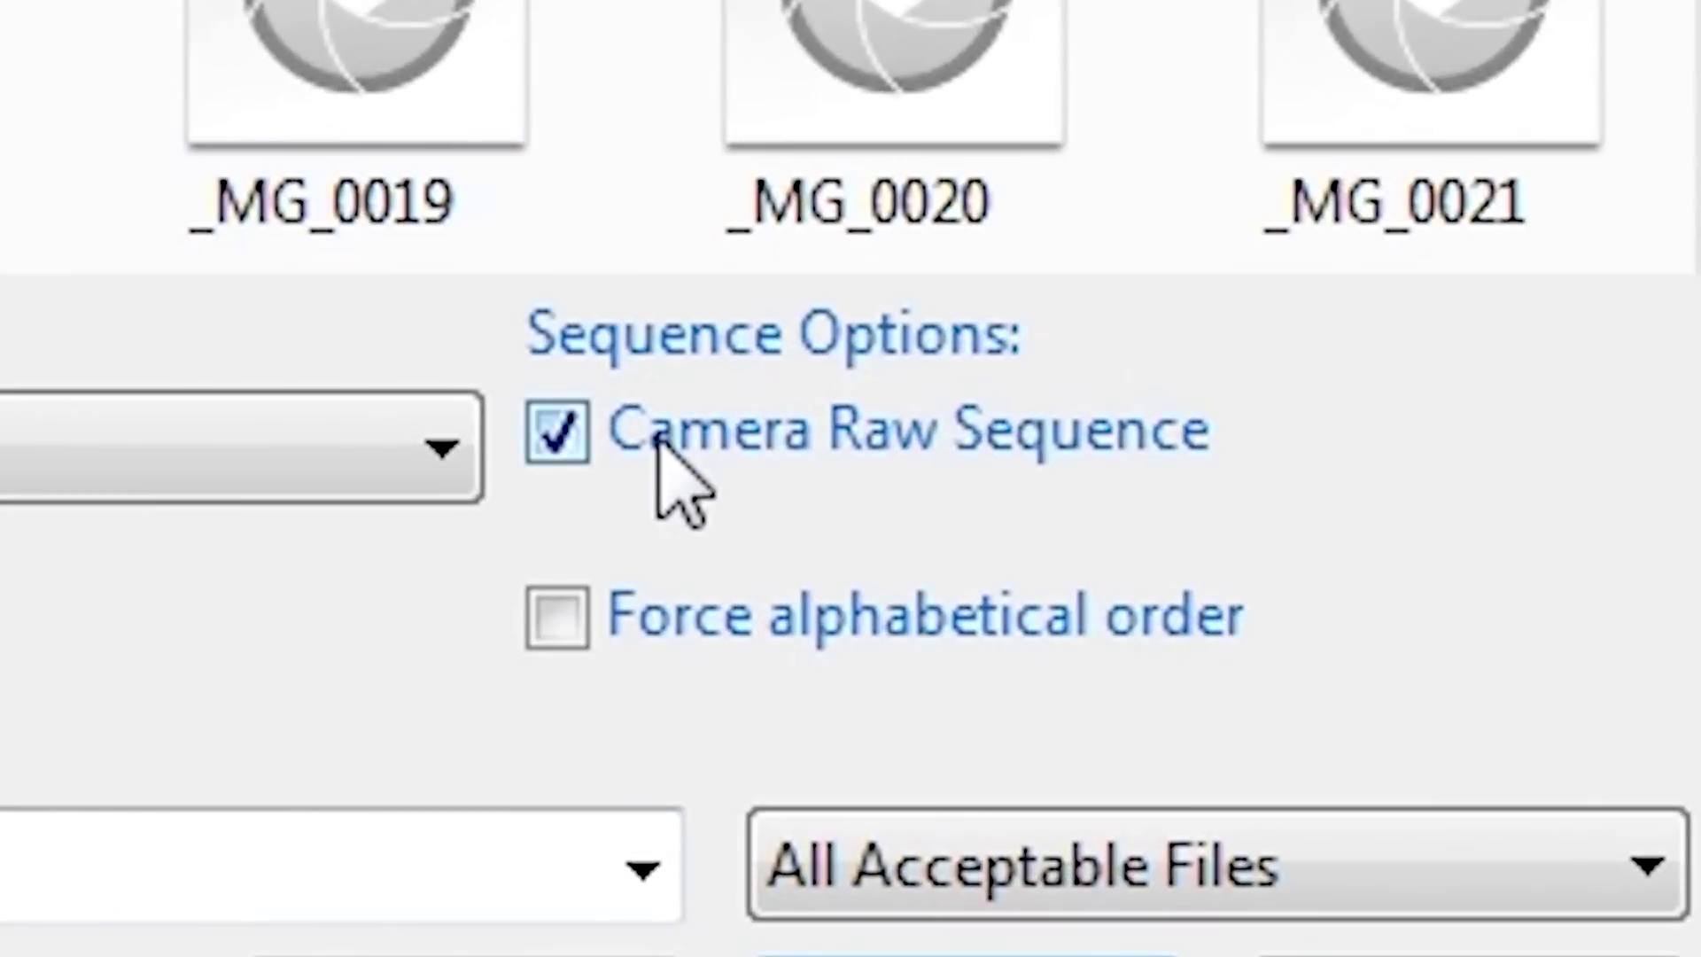
pyautogui.click(1042, 722)
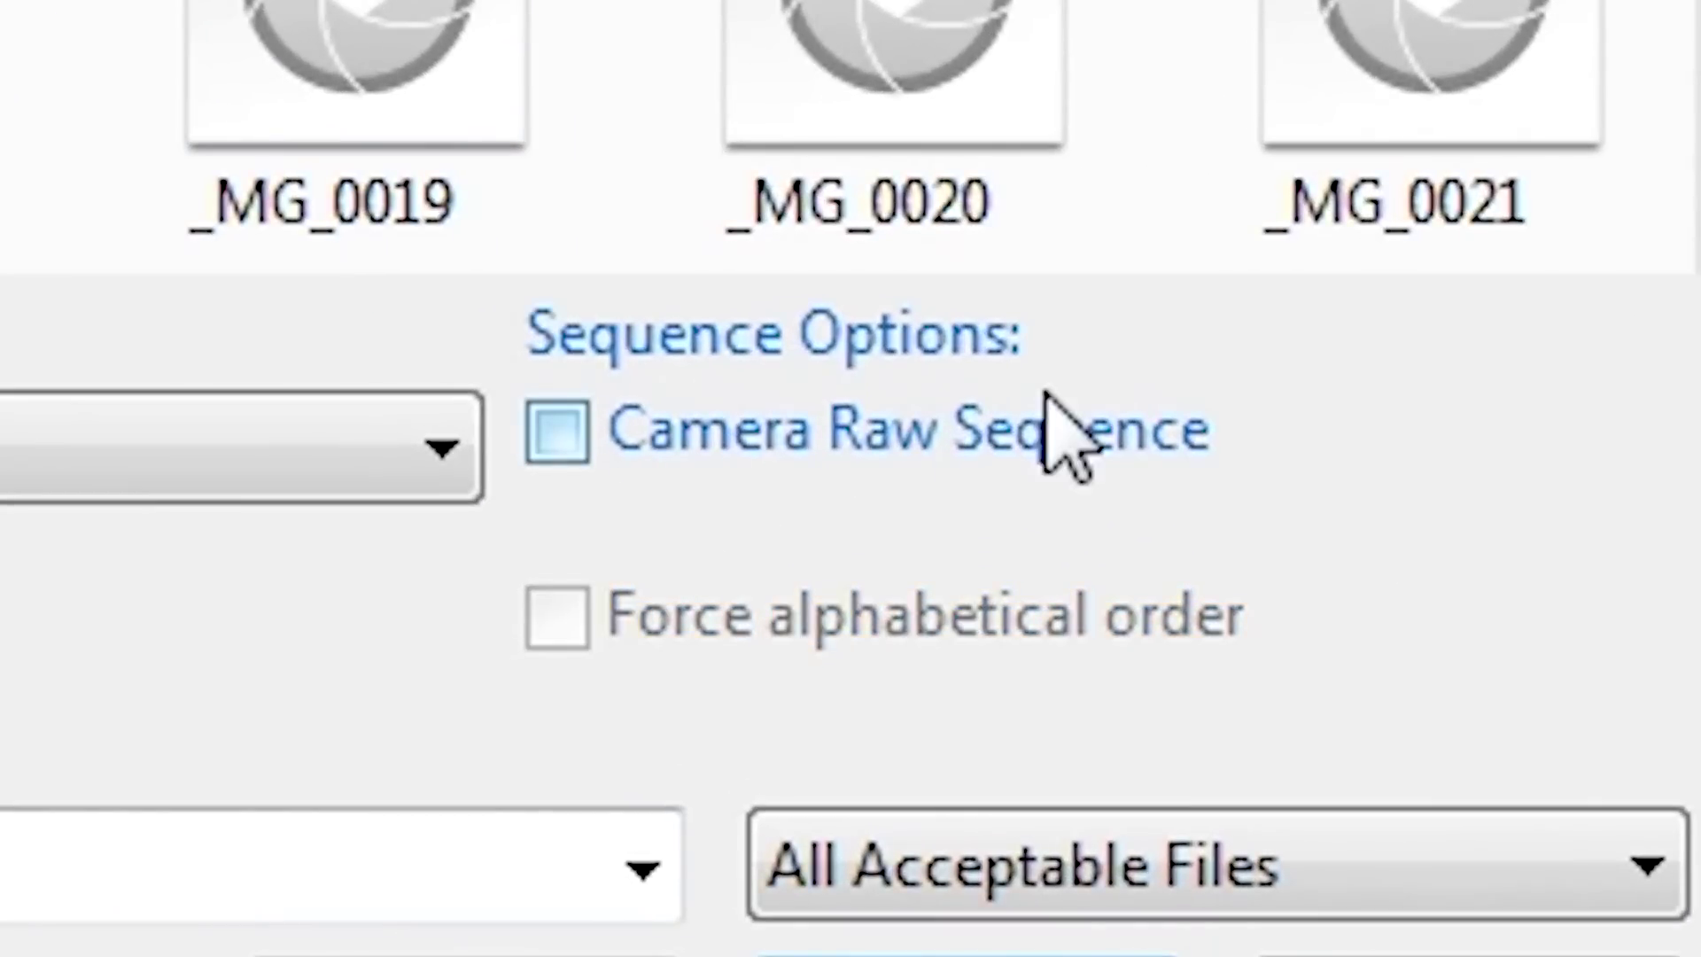
pyautogui.click(957, 428)
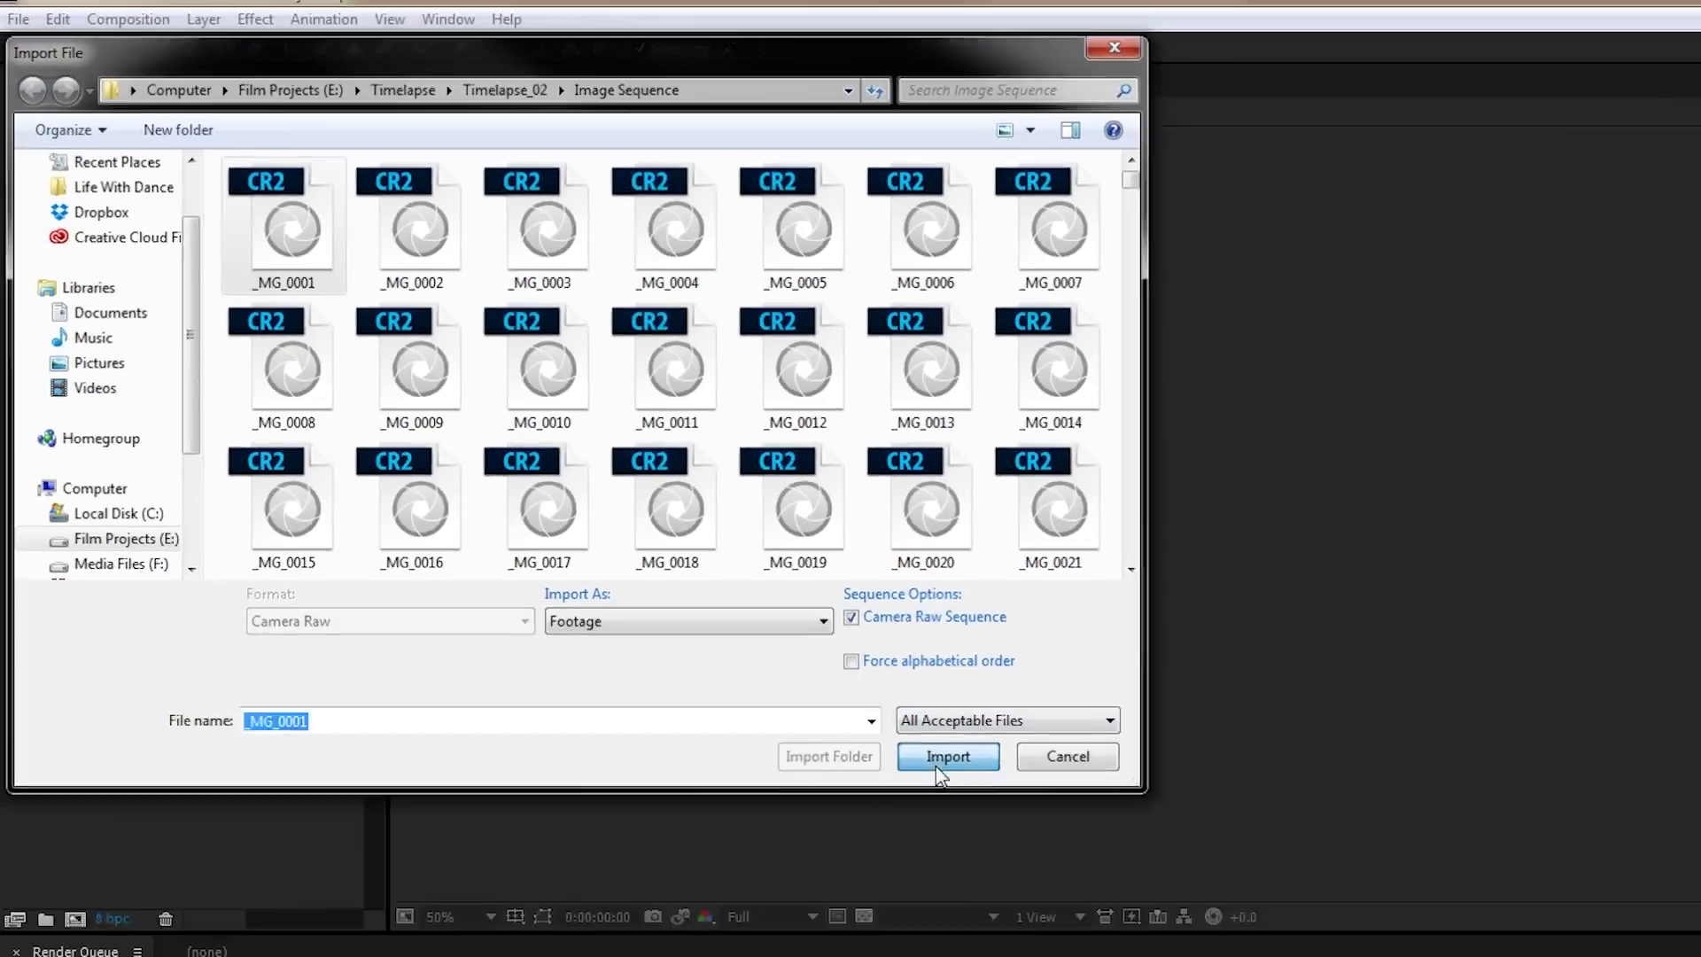
pyautogui.click(1103, 886)
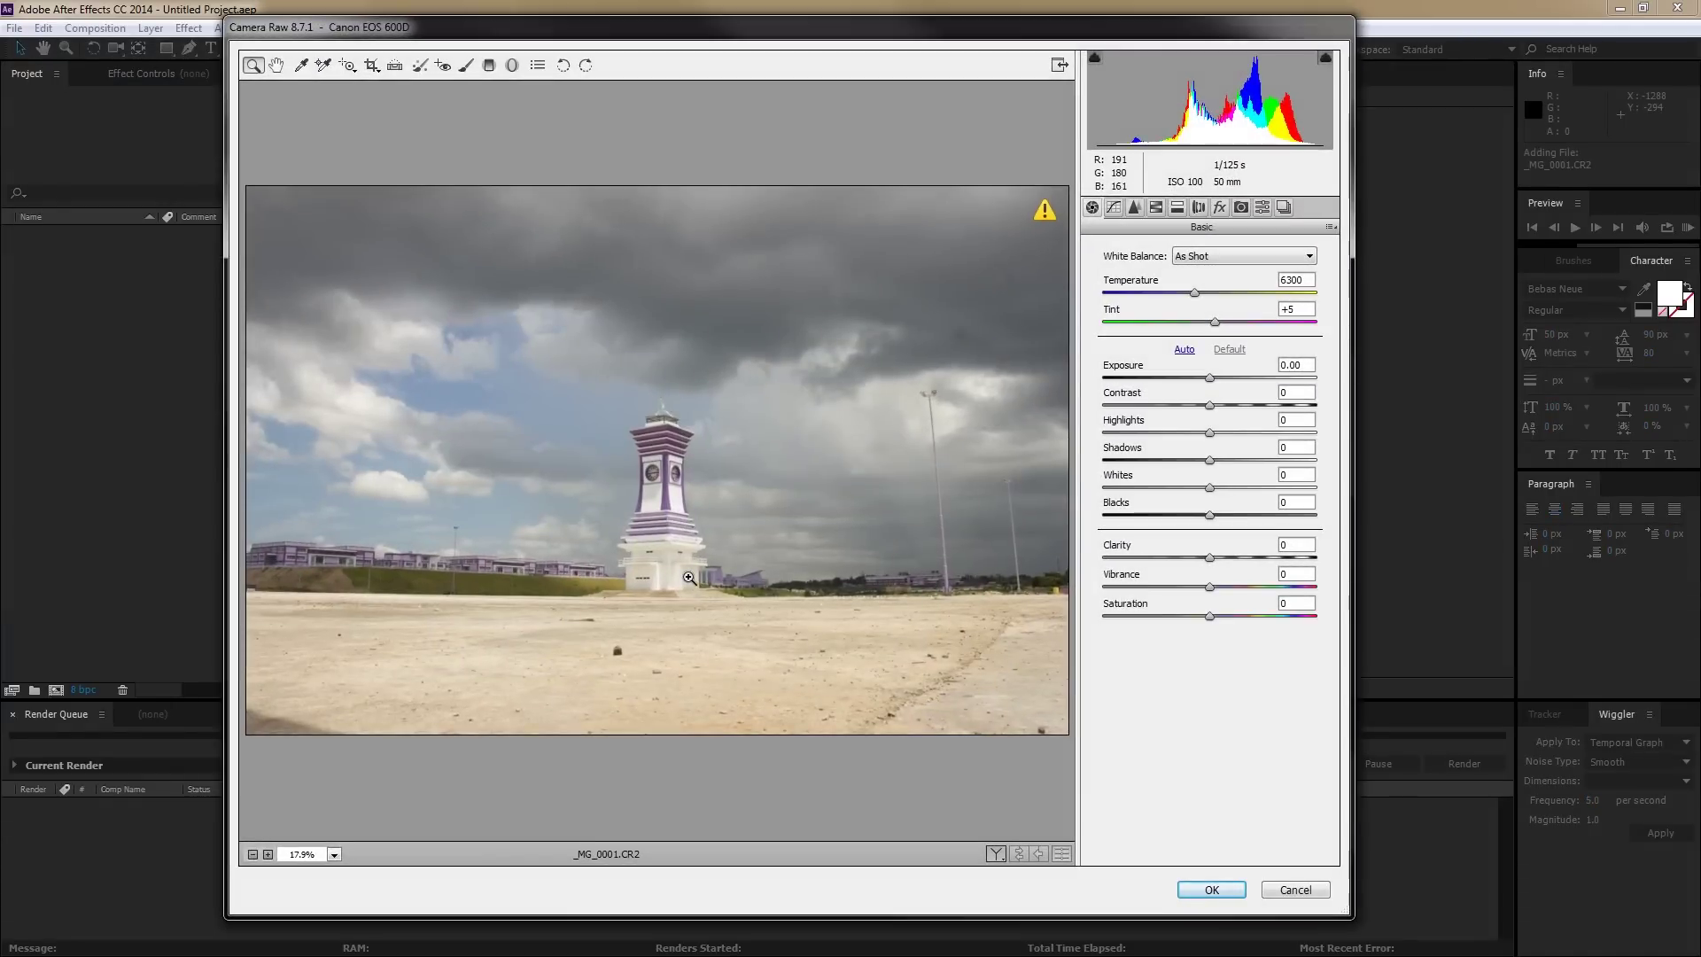
# Step: Grade the raw frames: lower exposure, add contrast and clarity, reduce vibrance and saturation, Temperature 4900
pyautogui.moveTo(1209, 378); pyautogui.dragTo(1257, 411)
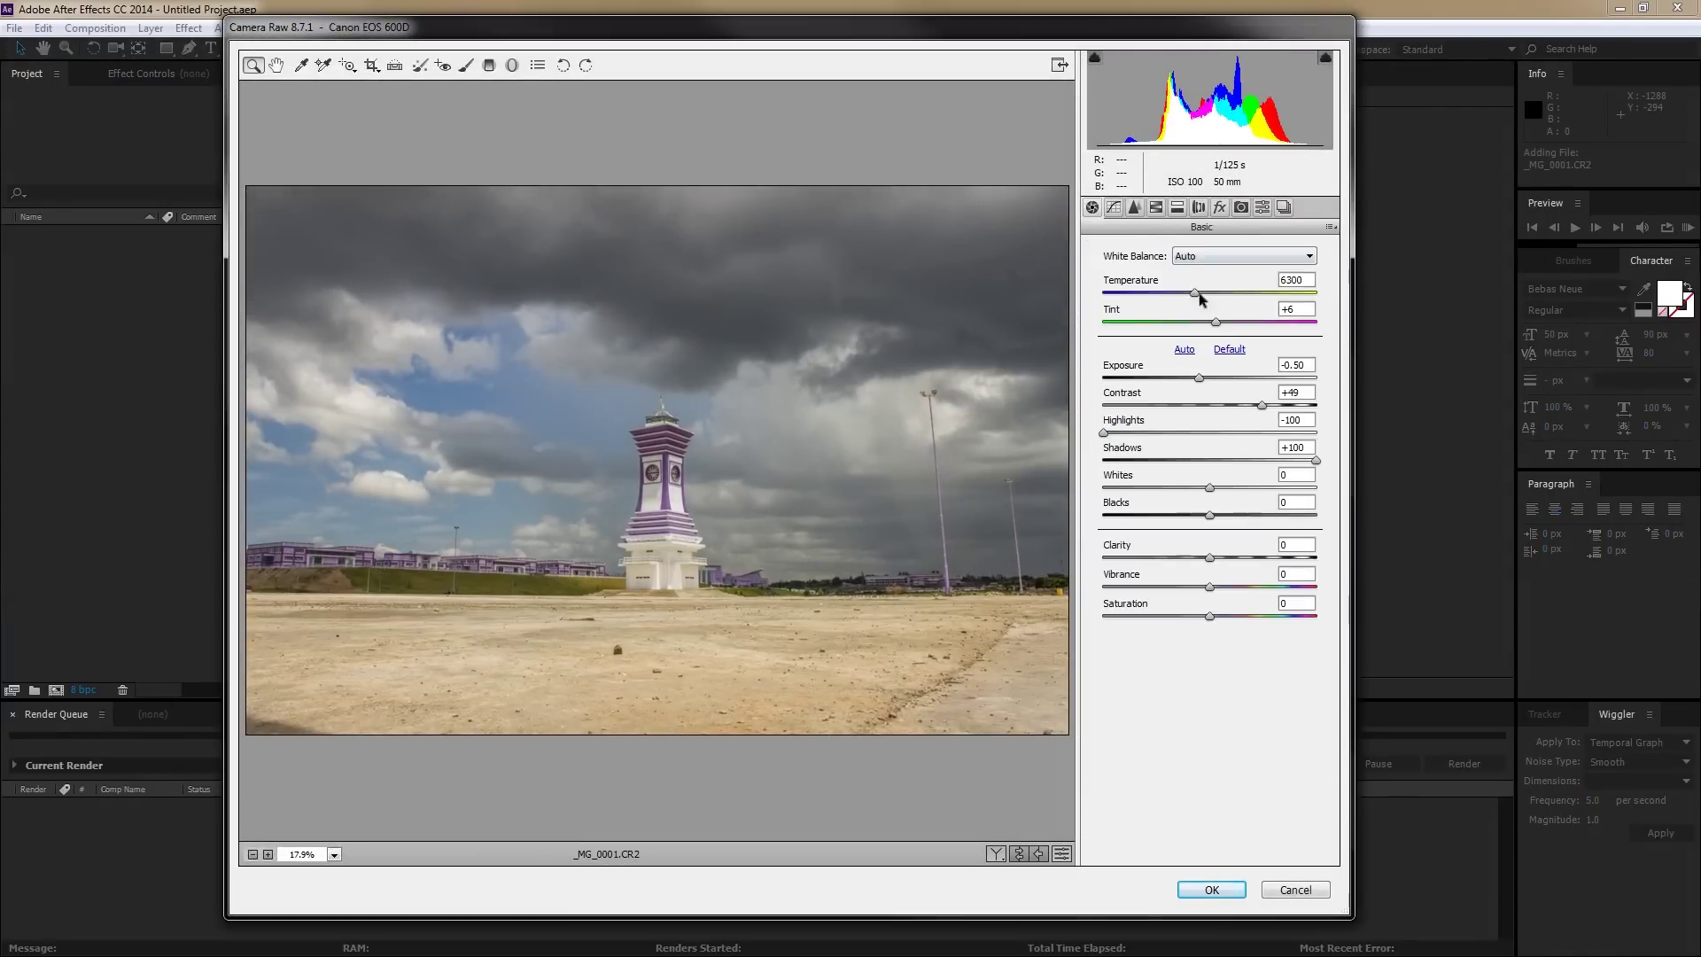
pyautogui.moveTo(1209, 557); pyautogui.dragTo(1220, 557)
pyautogui.moveTo(1209, 616); pyautogui.dragTo(1205, 615)
pyautogui.moveTo(1209, 587); pyautogui.dragTo(1154, 586)
pyautogui.moveTo(1261, 405); pyautogui.dragTo(1299, 406)
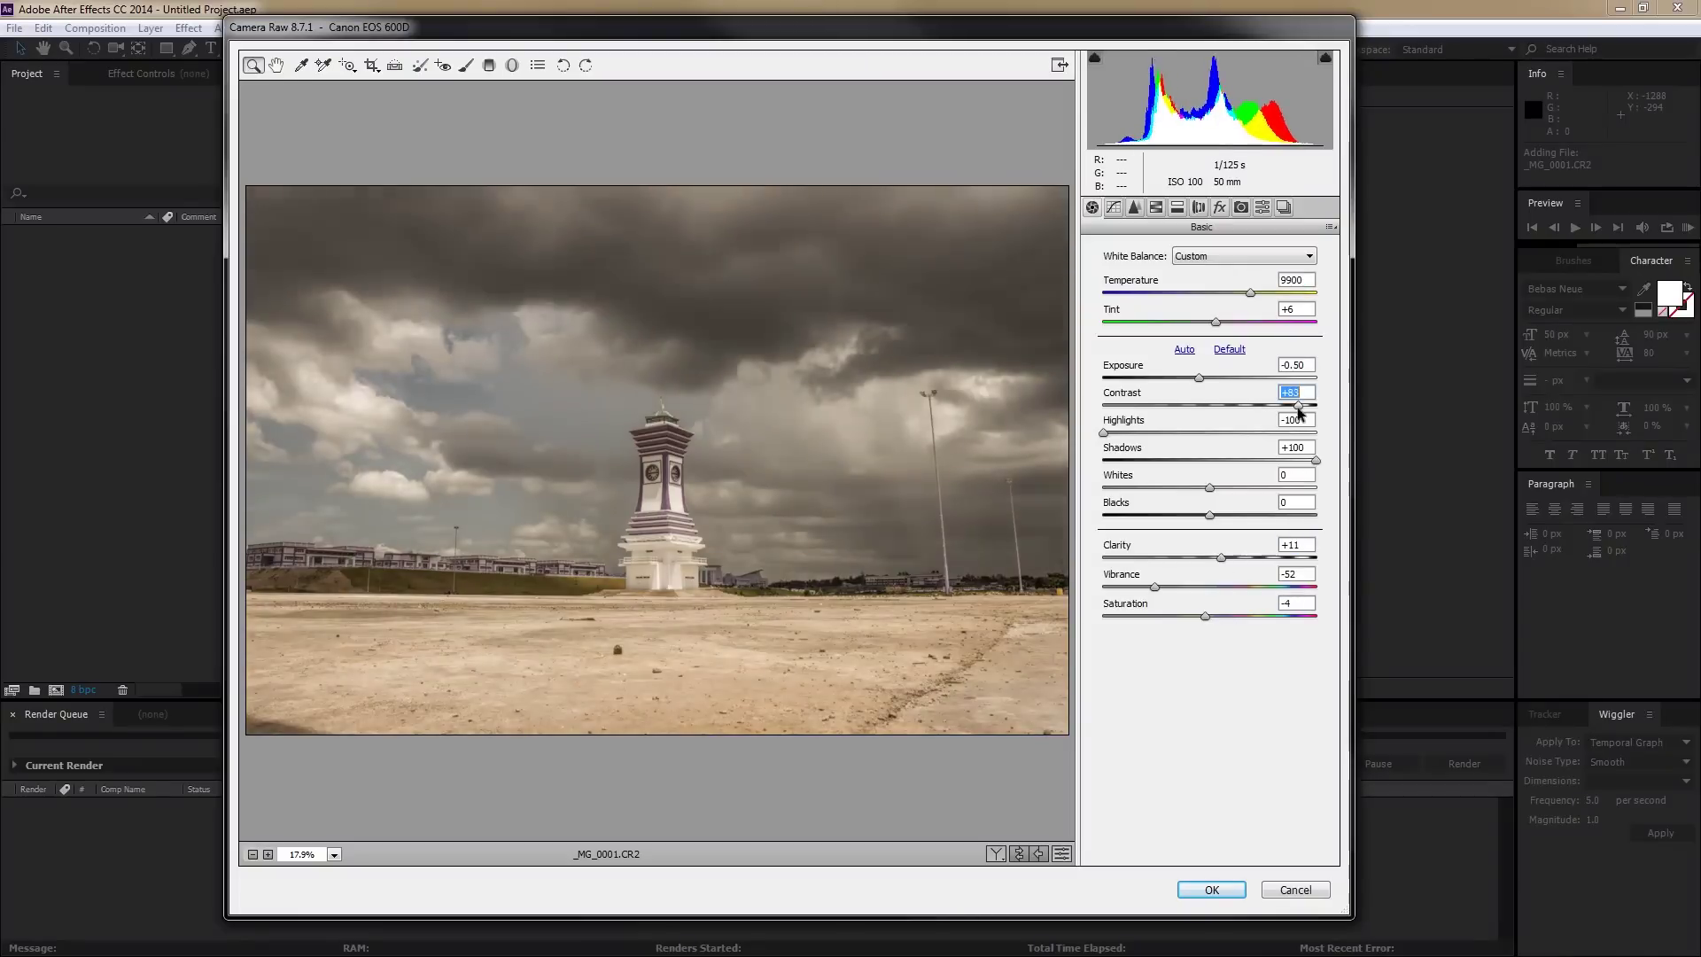
pyautogui.moveTo(1194, 292); pyautogui.dragTo(1164, 292)
pyautogui.click(1300, 405)
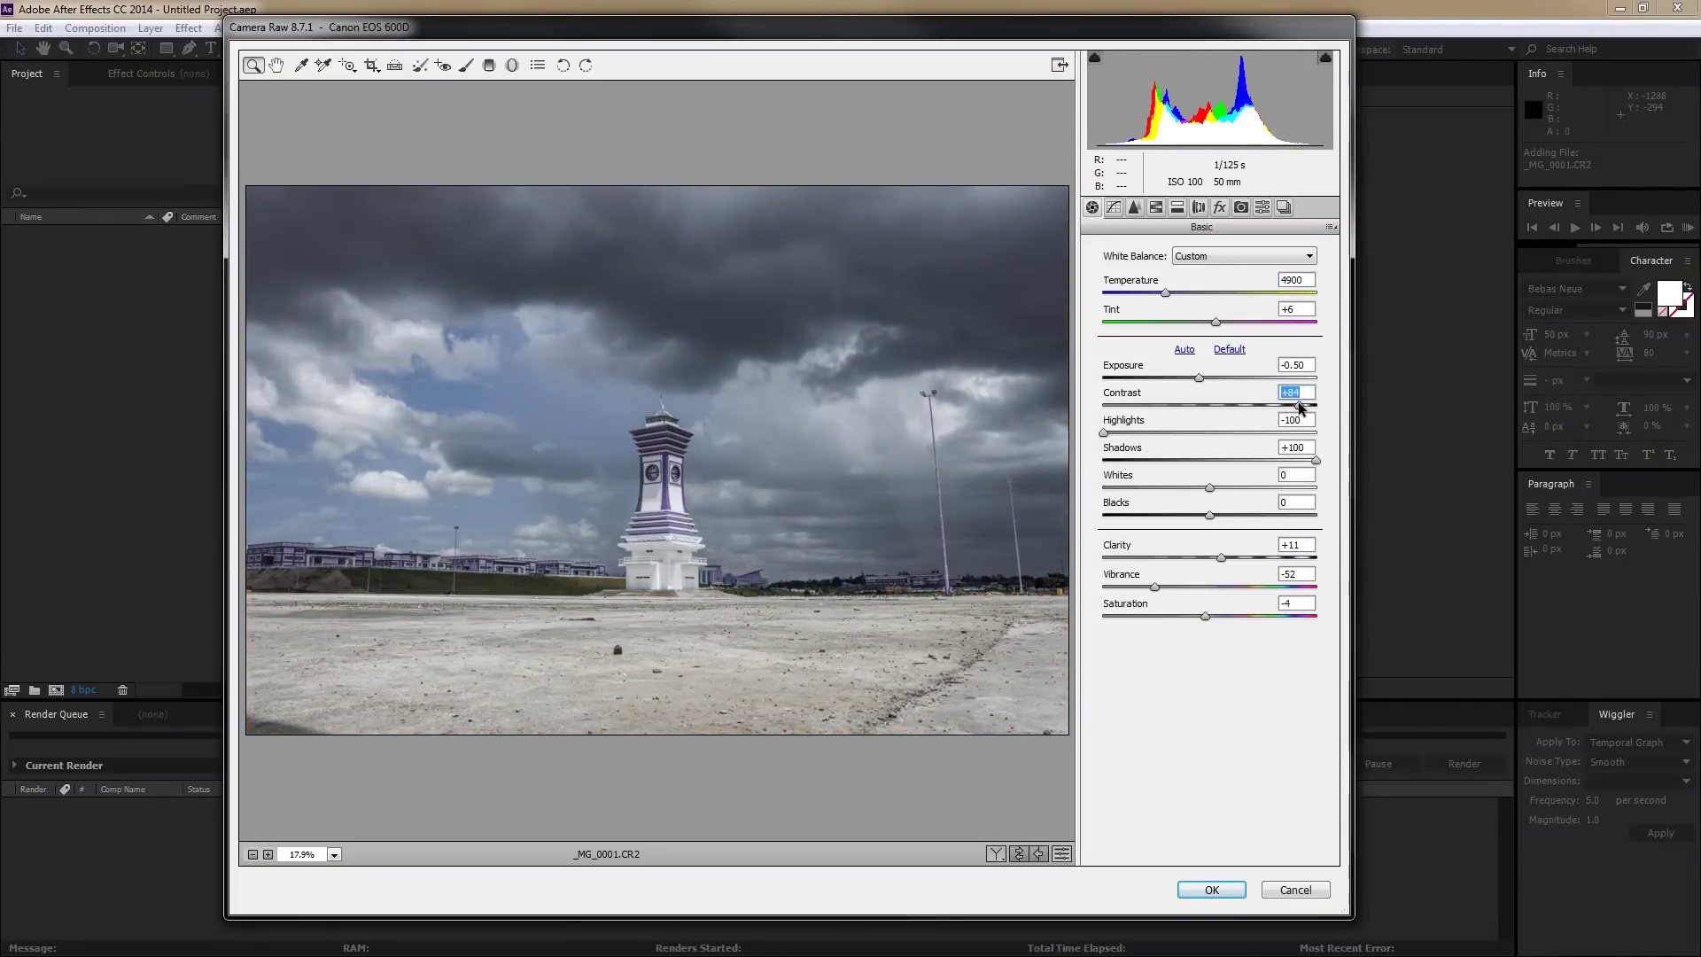
pyautogui.click(1193, 892)
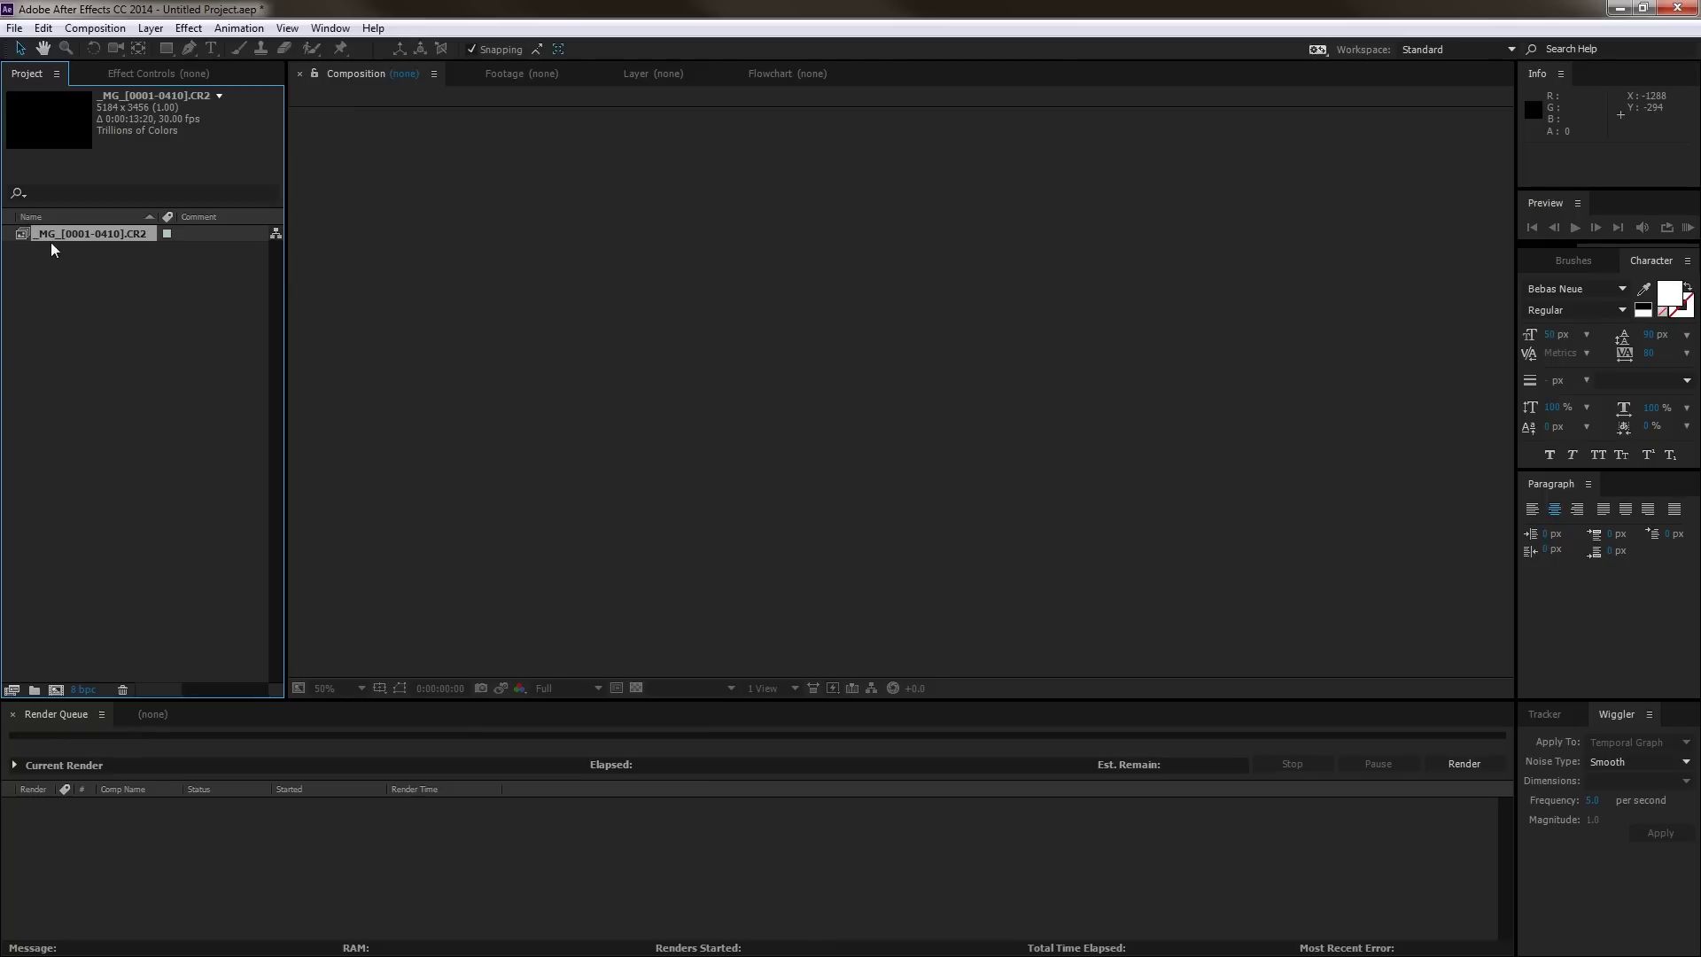
# Step: Drag the _MG_[0001-0410].CR2 sequence into a new comp and fit the viewer to the frame
pyautogui.moveTo(77, 232); pyautogui.dragTo(222, 844)
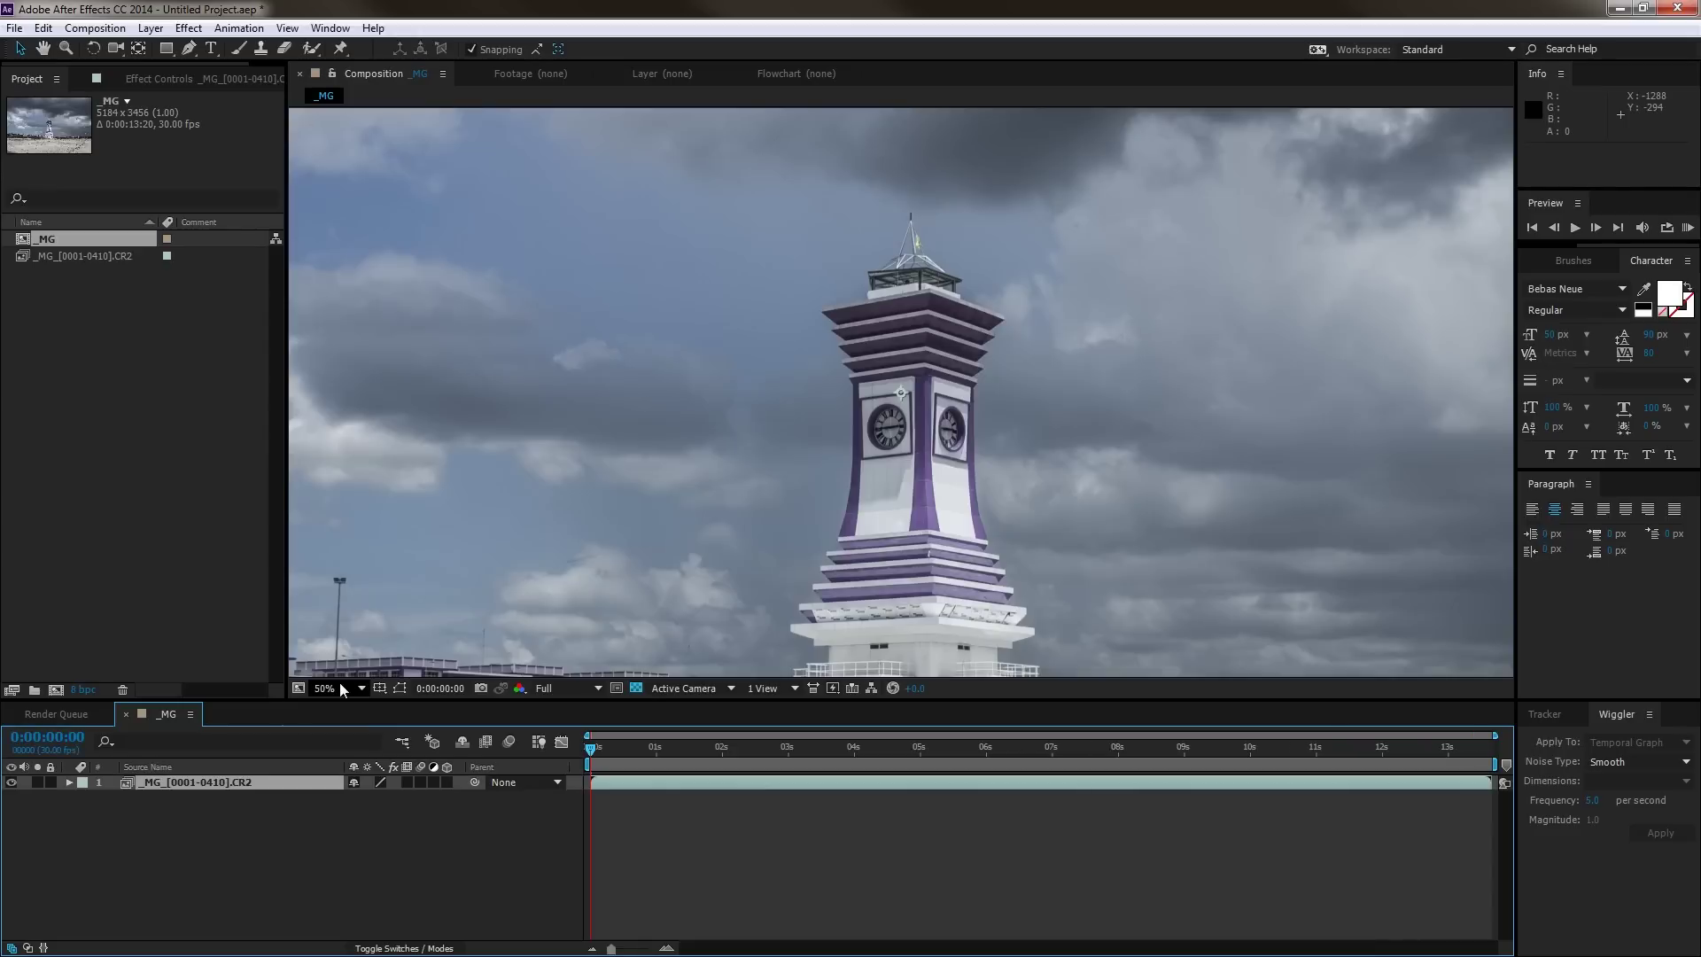
pyautogui.click(339, 684)
pyautogui.click(353, 370)
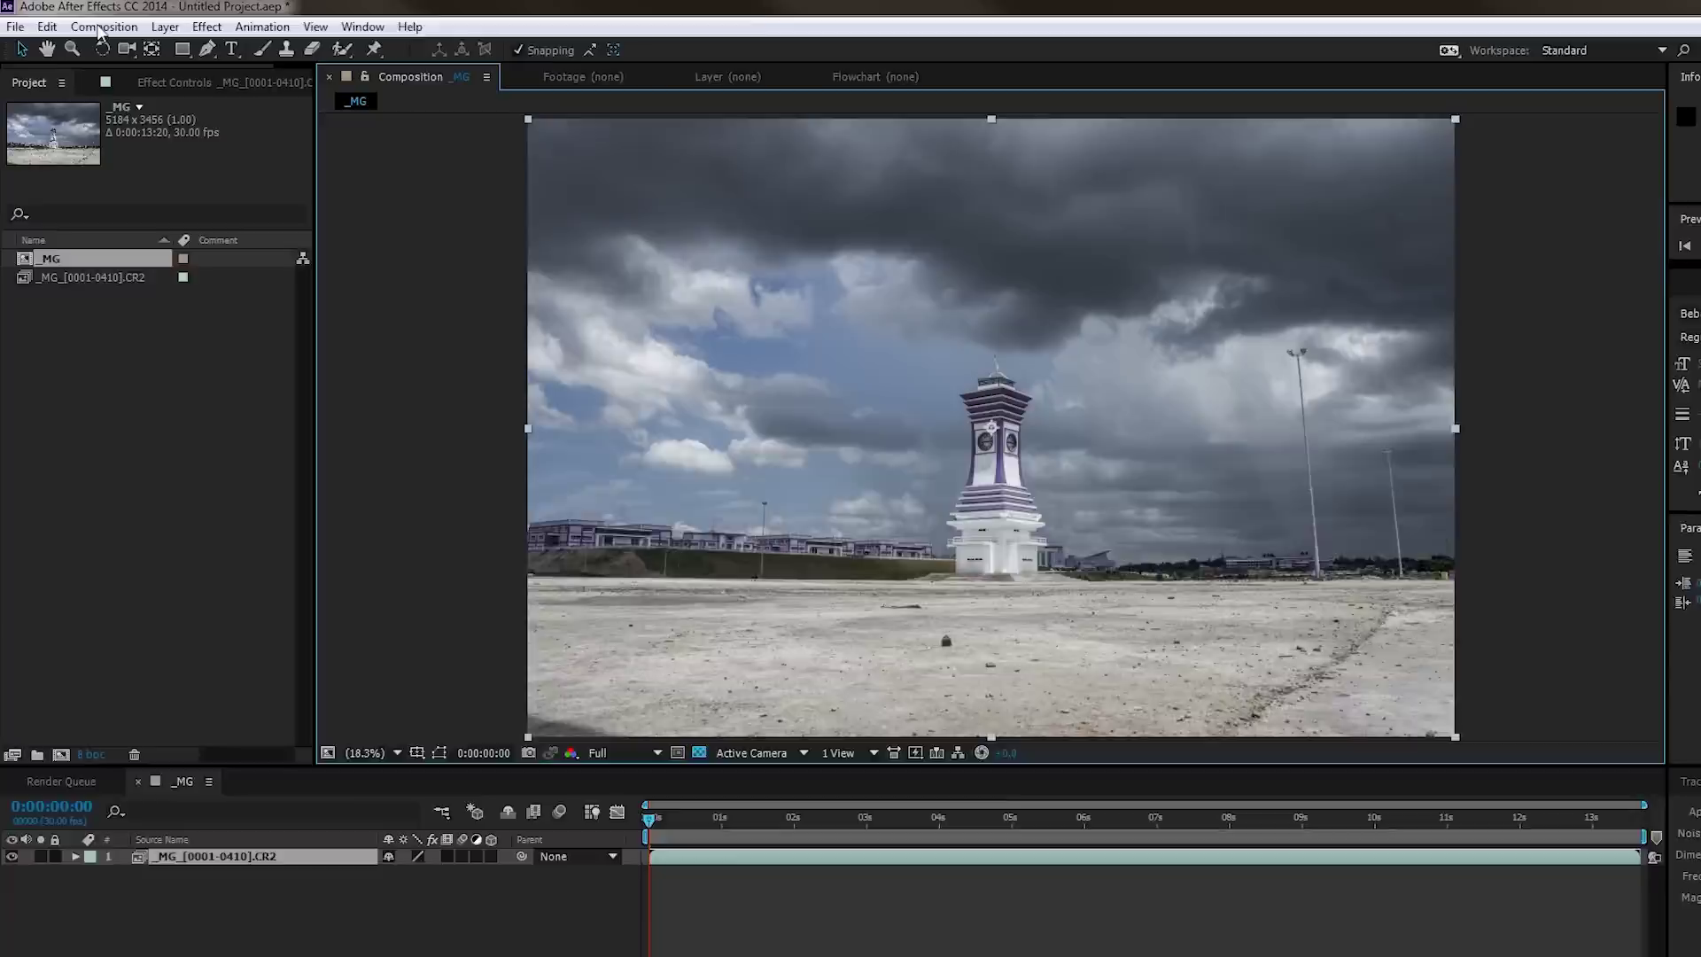
# Step: In Composition Settings, unlock the aspect ratio and set 1920×817 at 24 fps
pyautogui.click(95, 27)
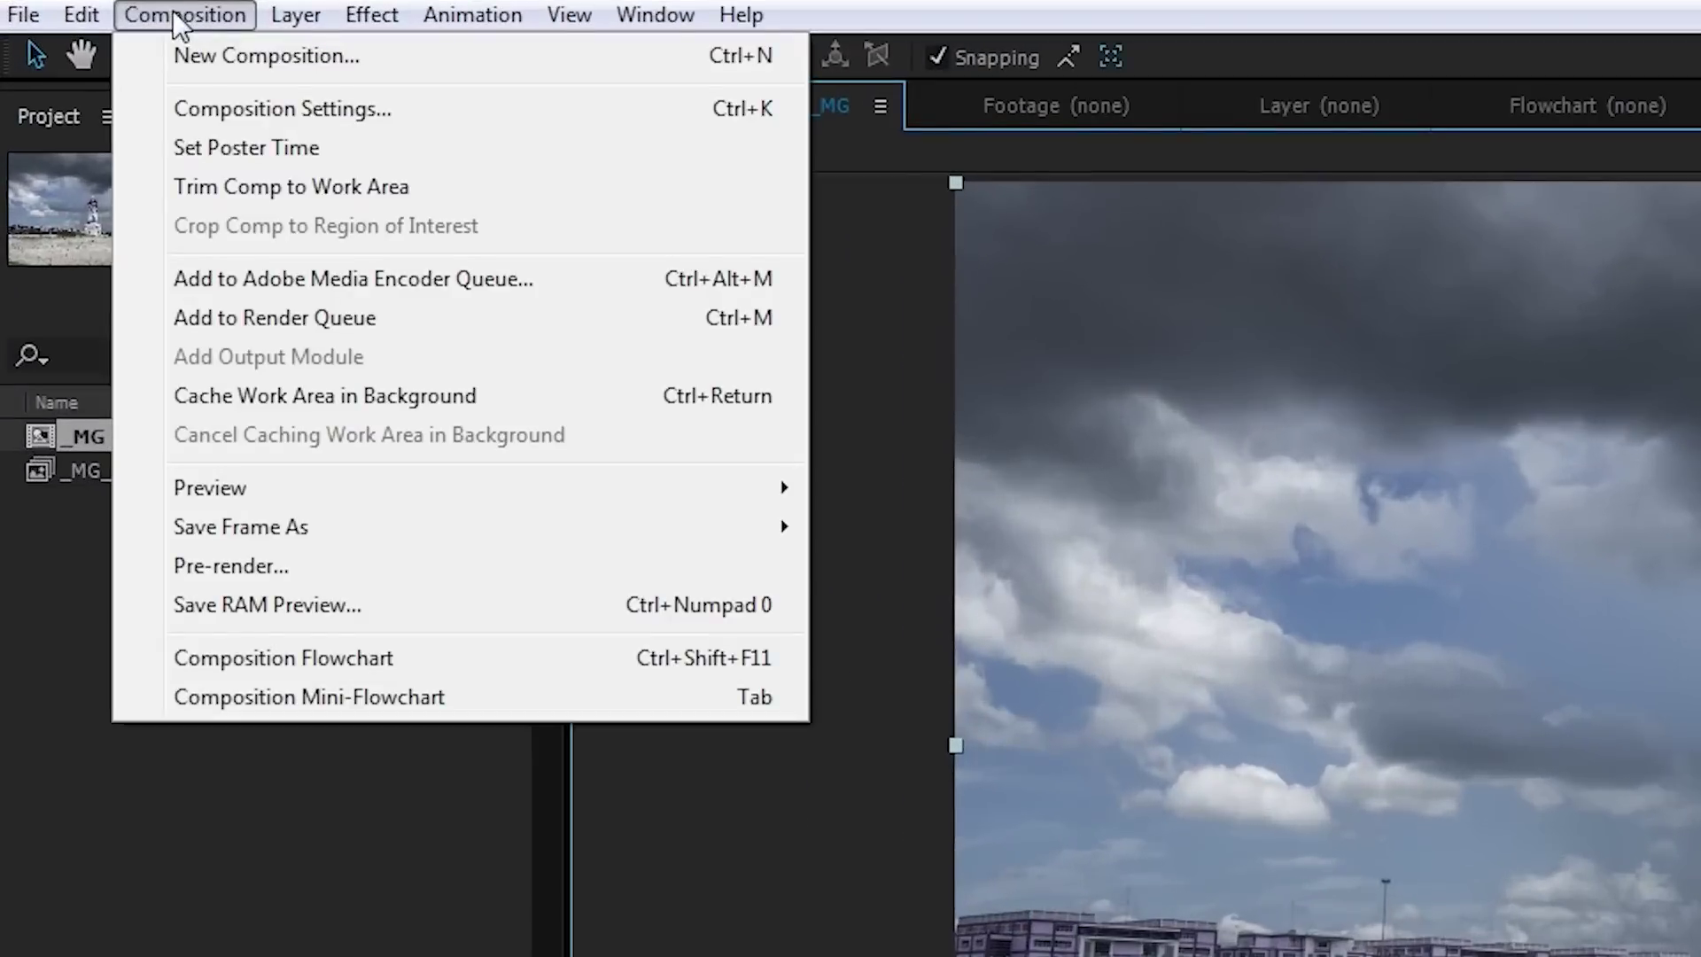
pyautogui.click(182, 116)
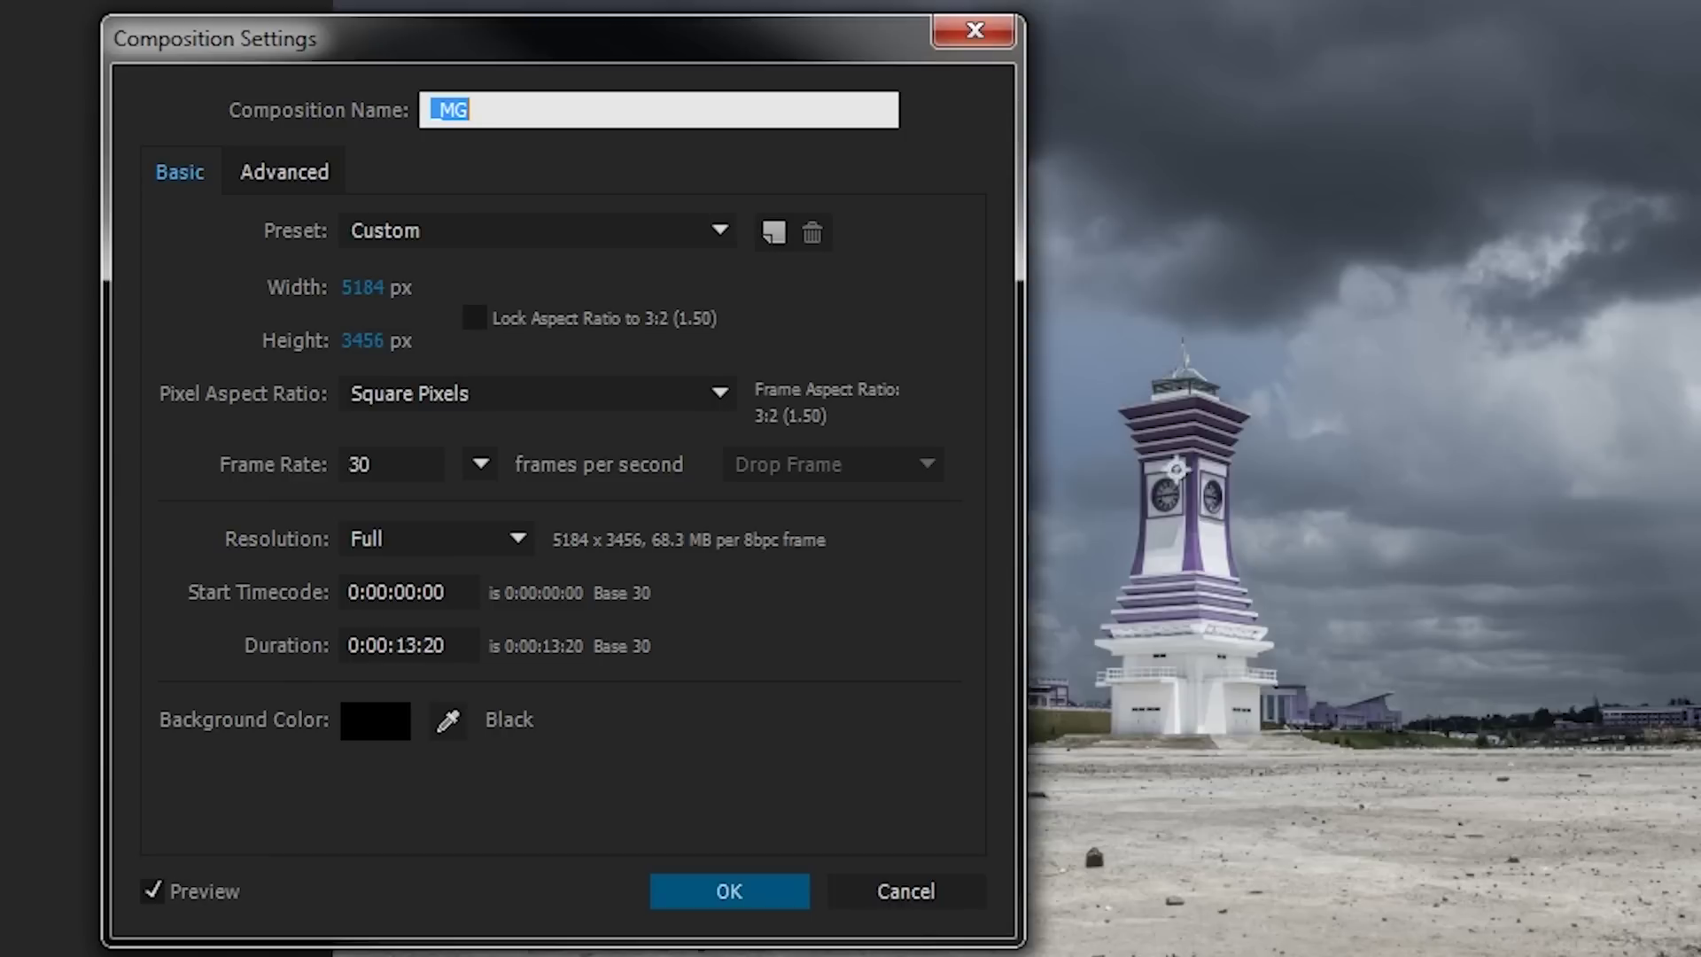
pyautogui.click(493, 324)
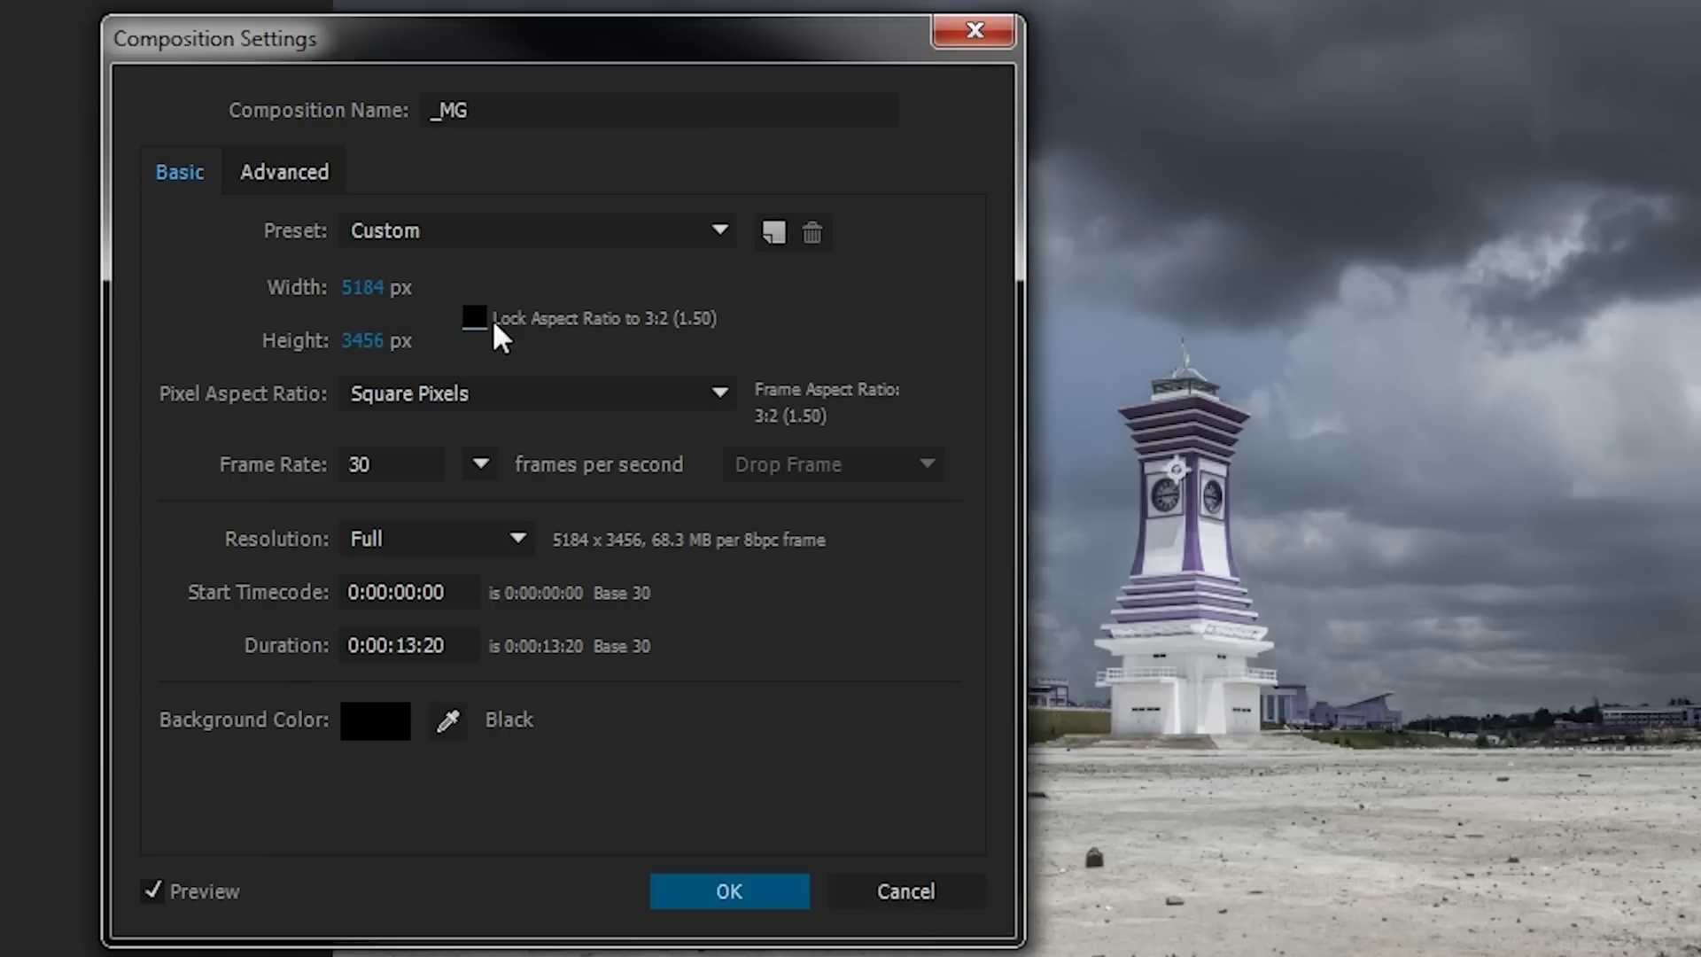
pyautogui.click(376, 288)
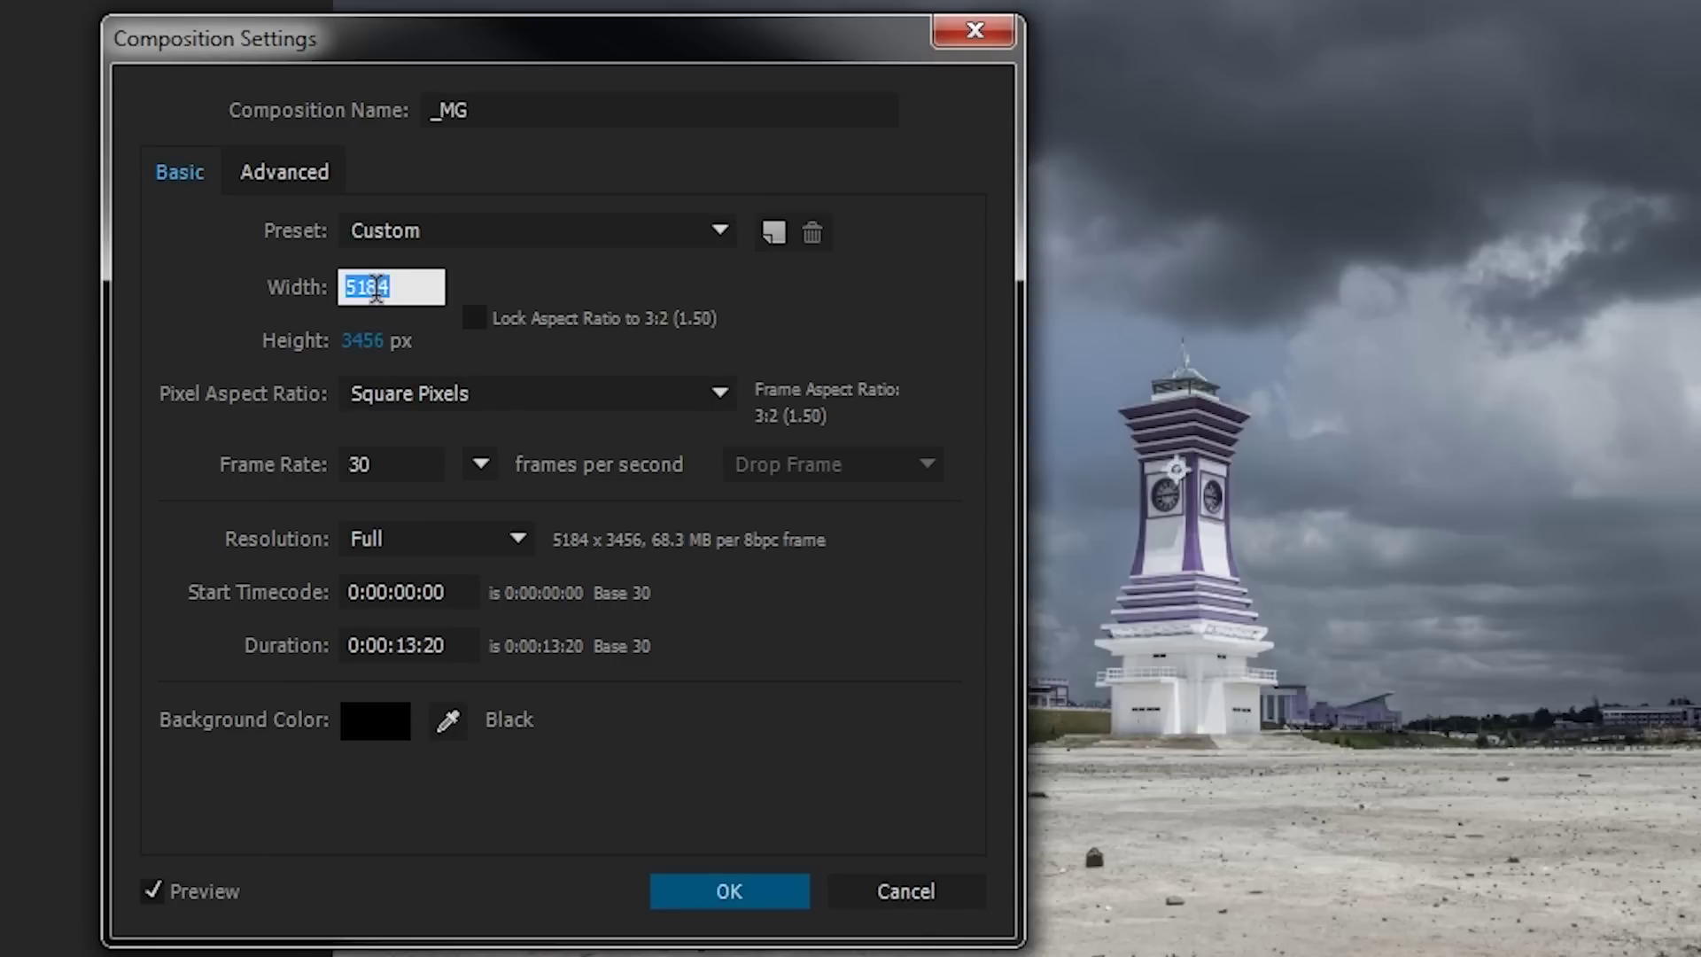
pyautogui.write('1920')
pyautogui.press('Tab')
pyautogui.write('817')
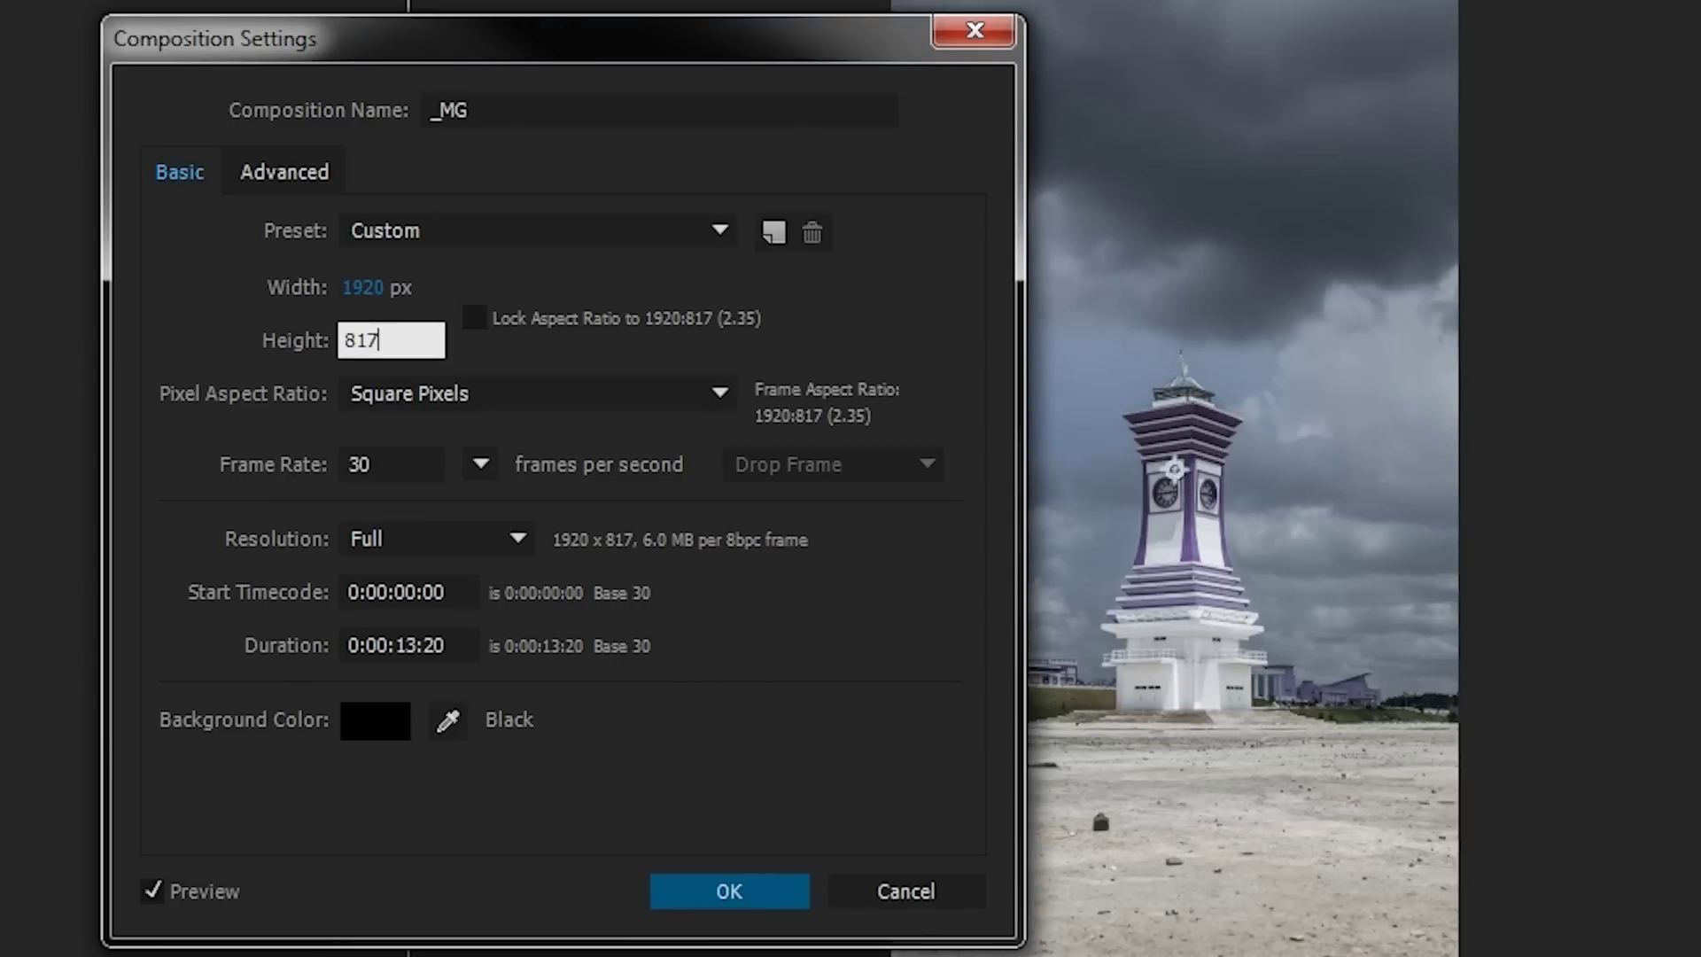
pyautogui.click(213, 316)
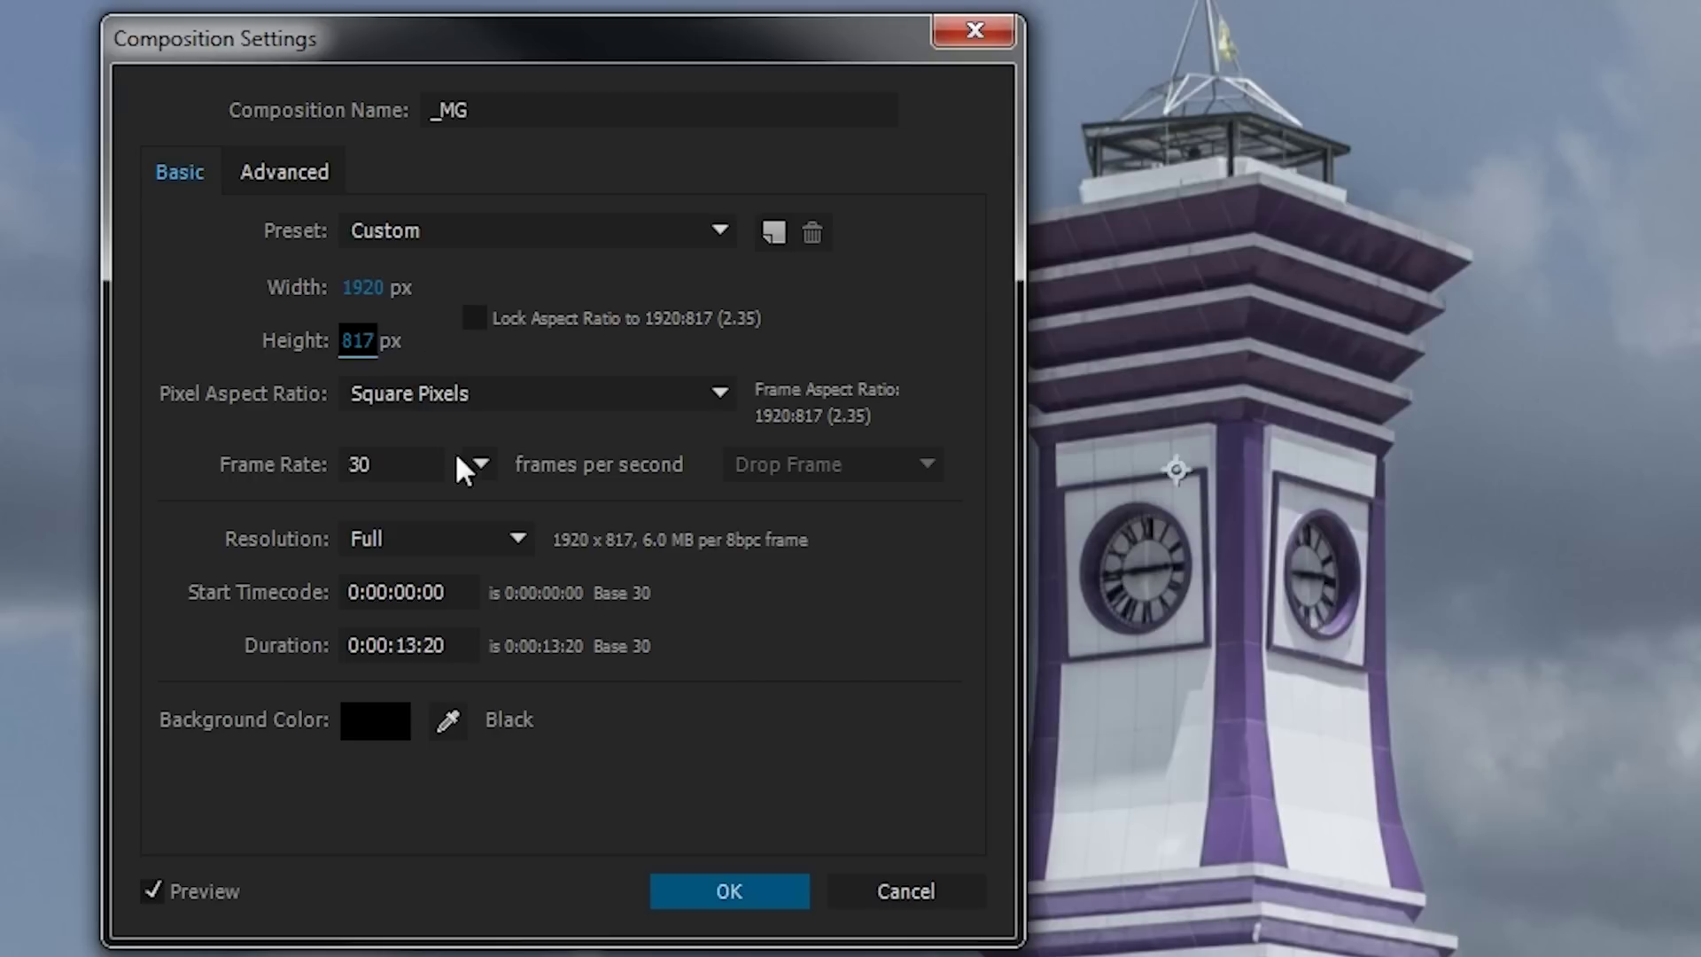
pyautogui.click(485, 470)
pyautogui.click(534, 656)
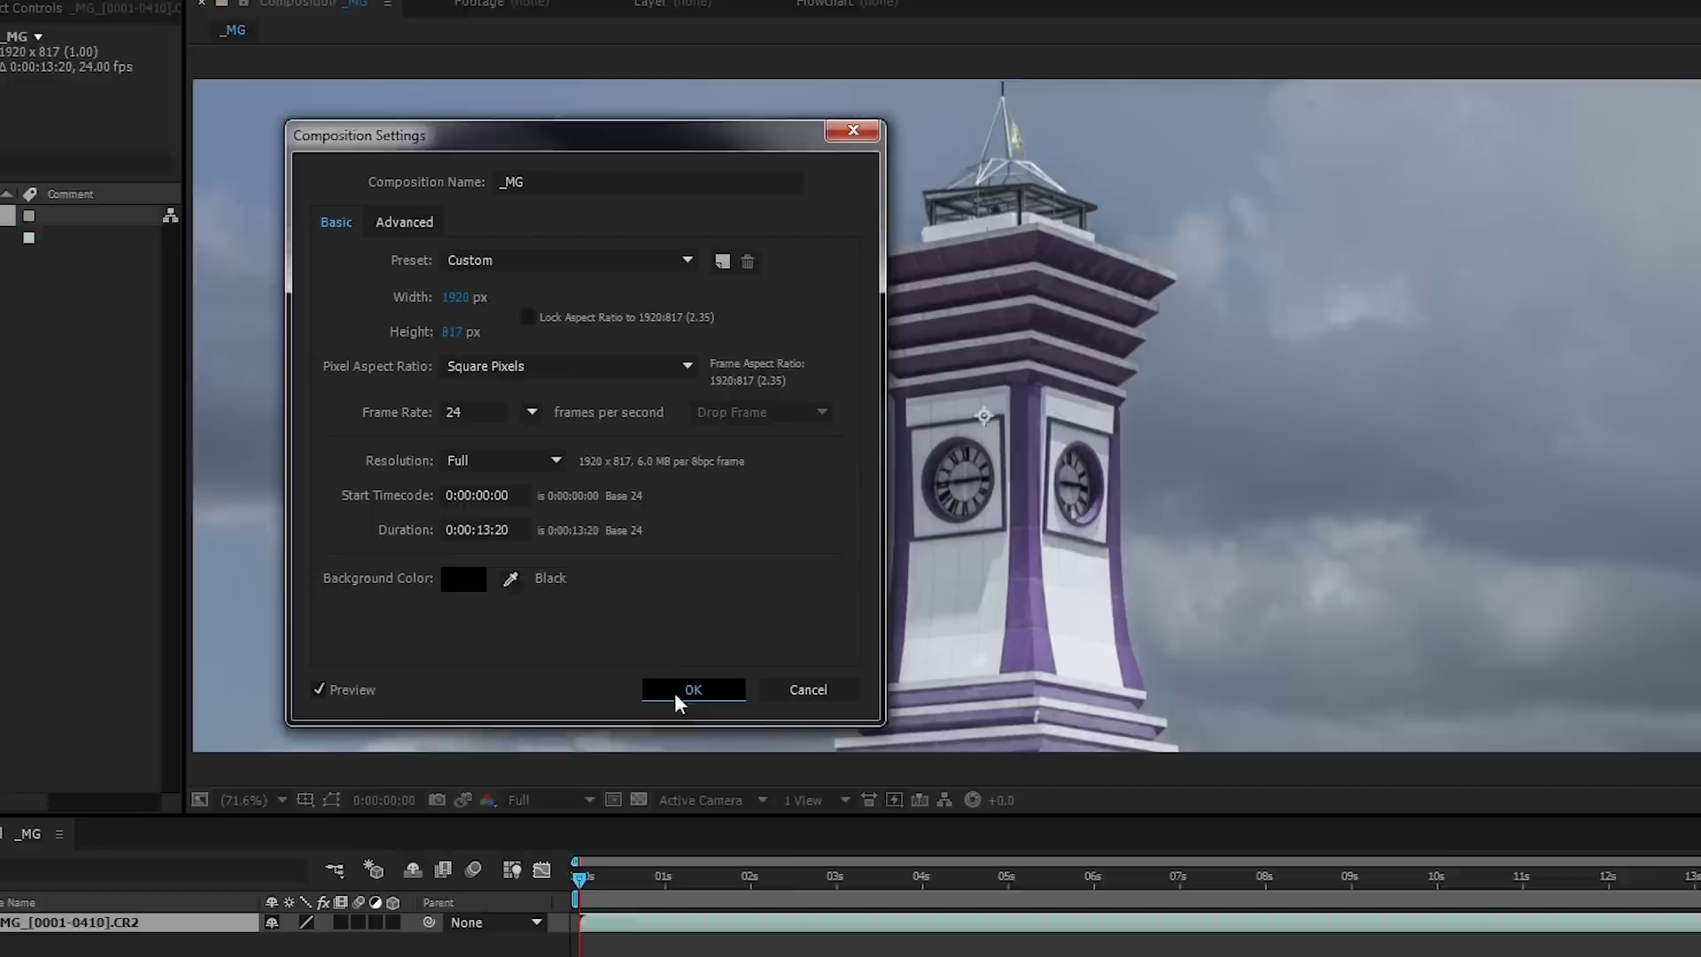
pyautogui.click(695, 896)
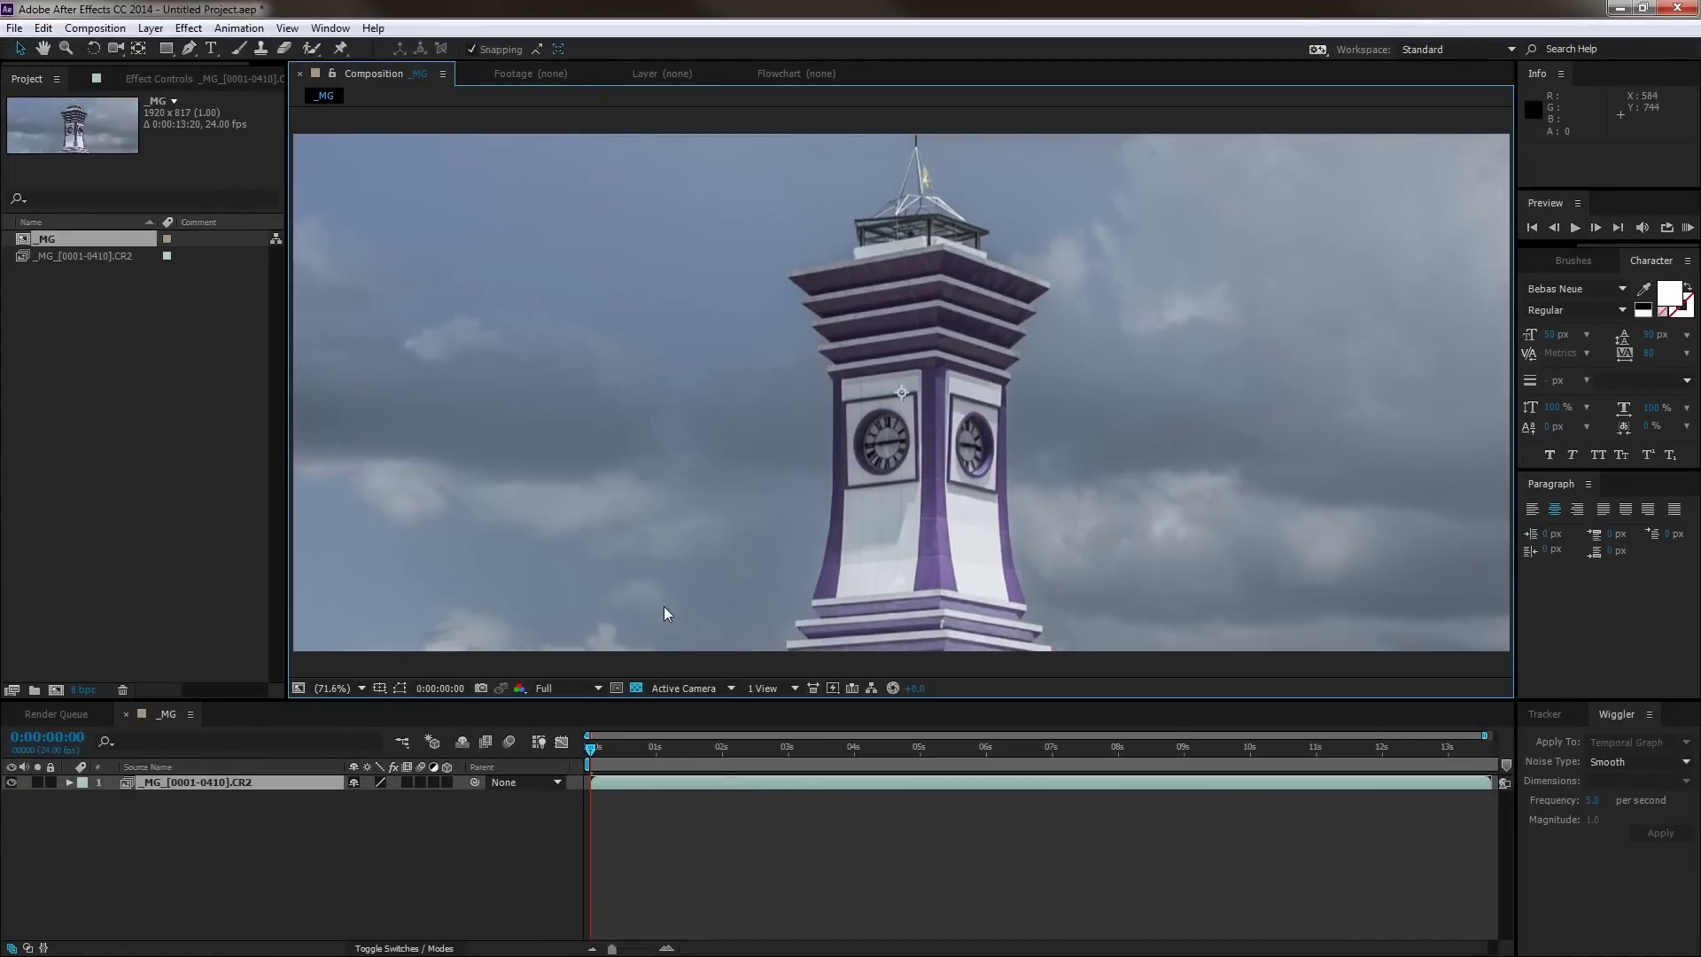
# Step: Select the time-lapse layer and scrub its Scale down toward 38%
pyautogui.press(',')
pyautogui.press(',')
pyautogui.press(',')
pyautogui.press(',')
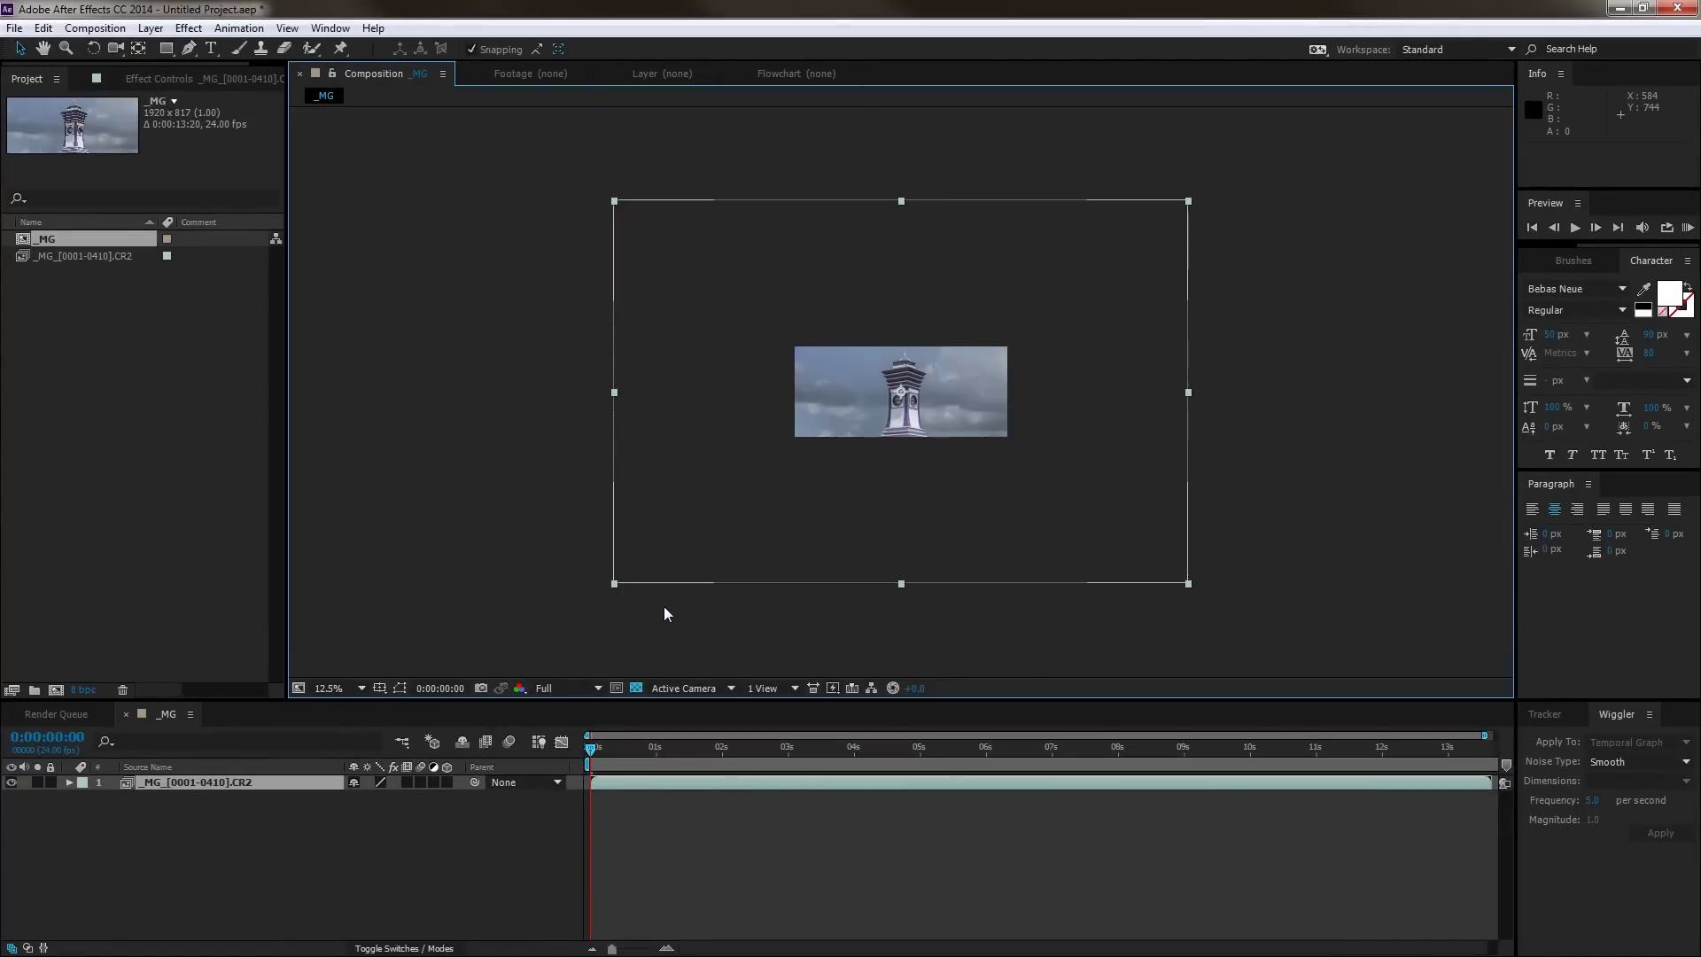
pyautogui.press('.')
pyautogui.press('.')
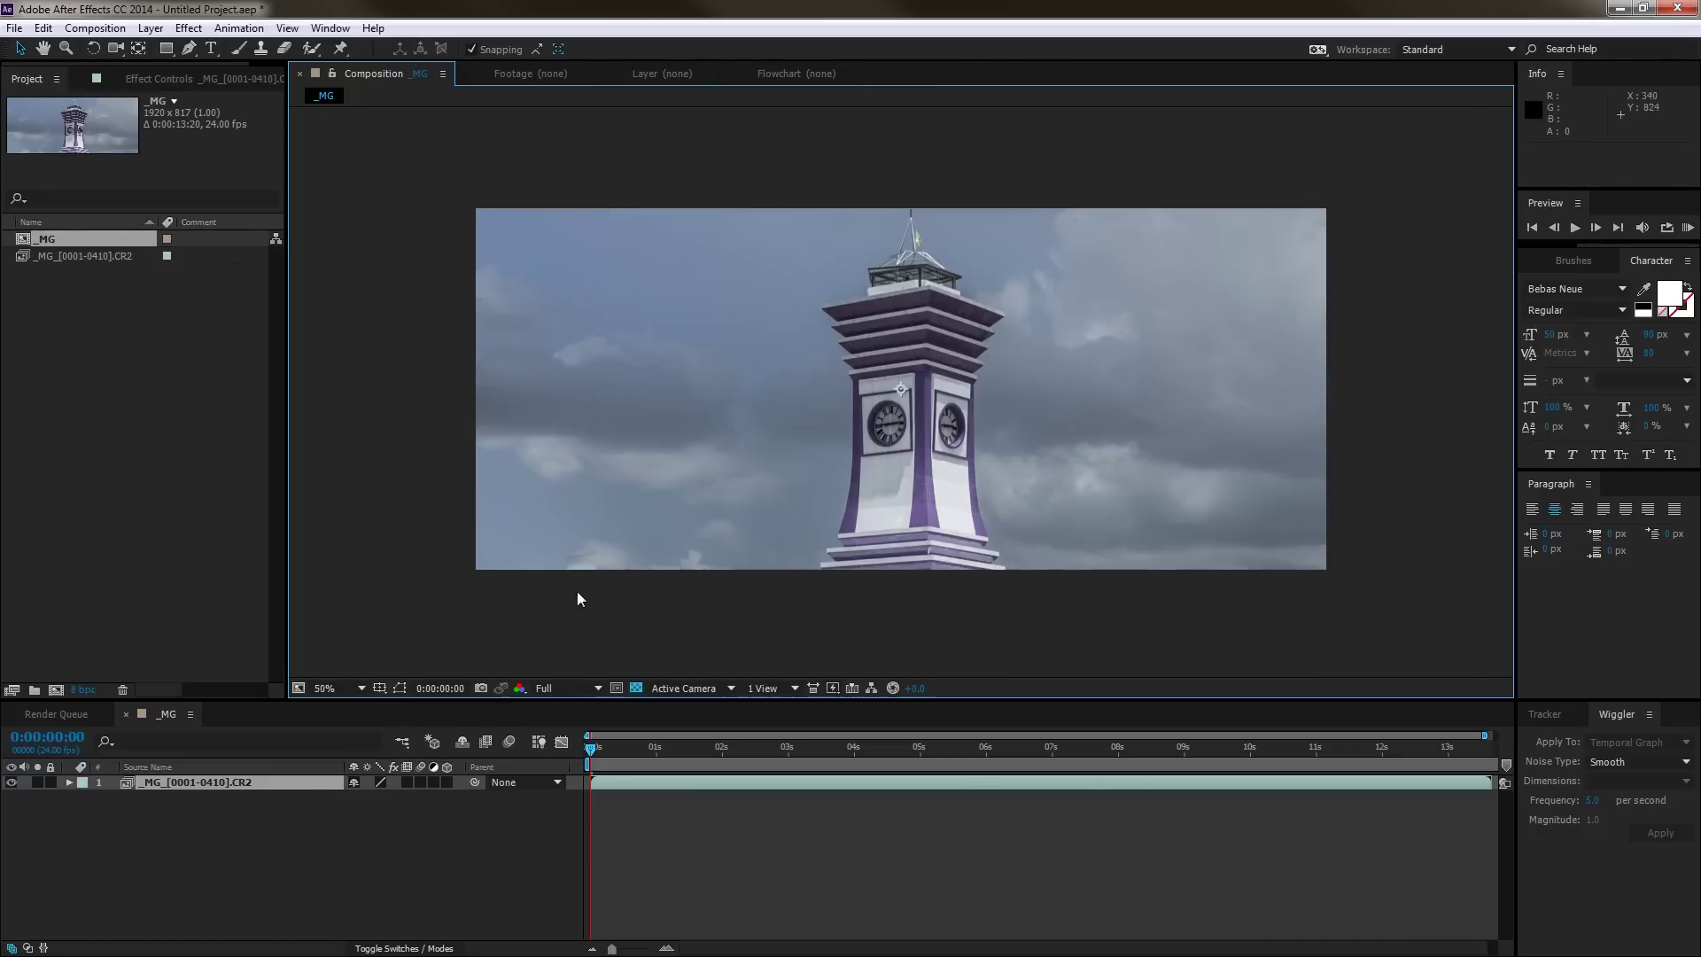
pyautogui.click(295, 855)
pyautogui.click(186, 780)
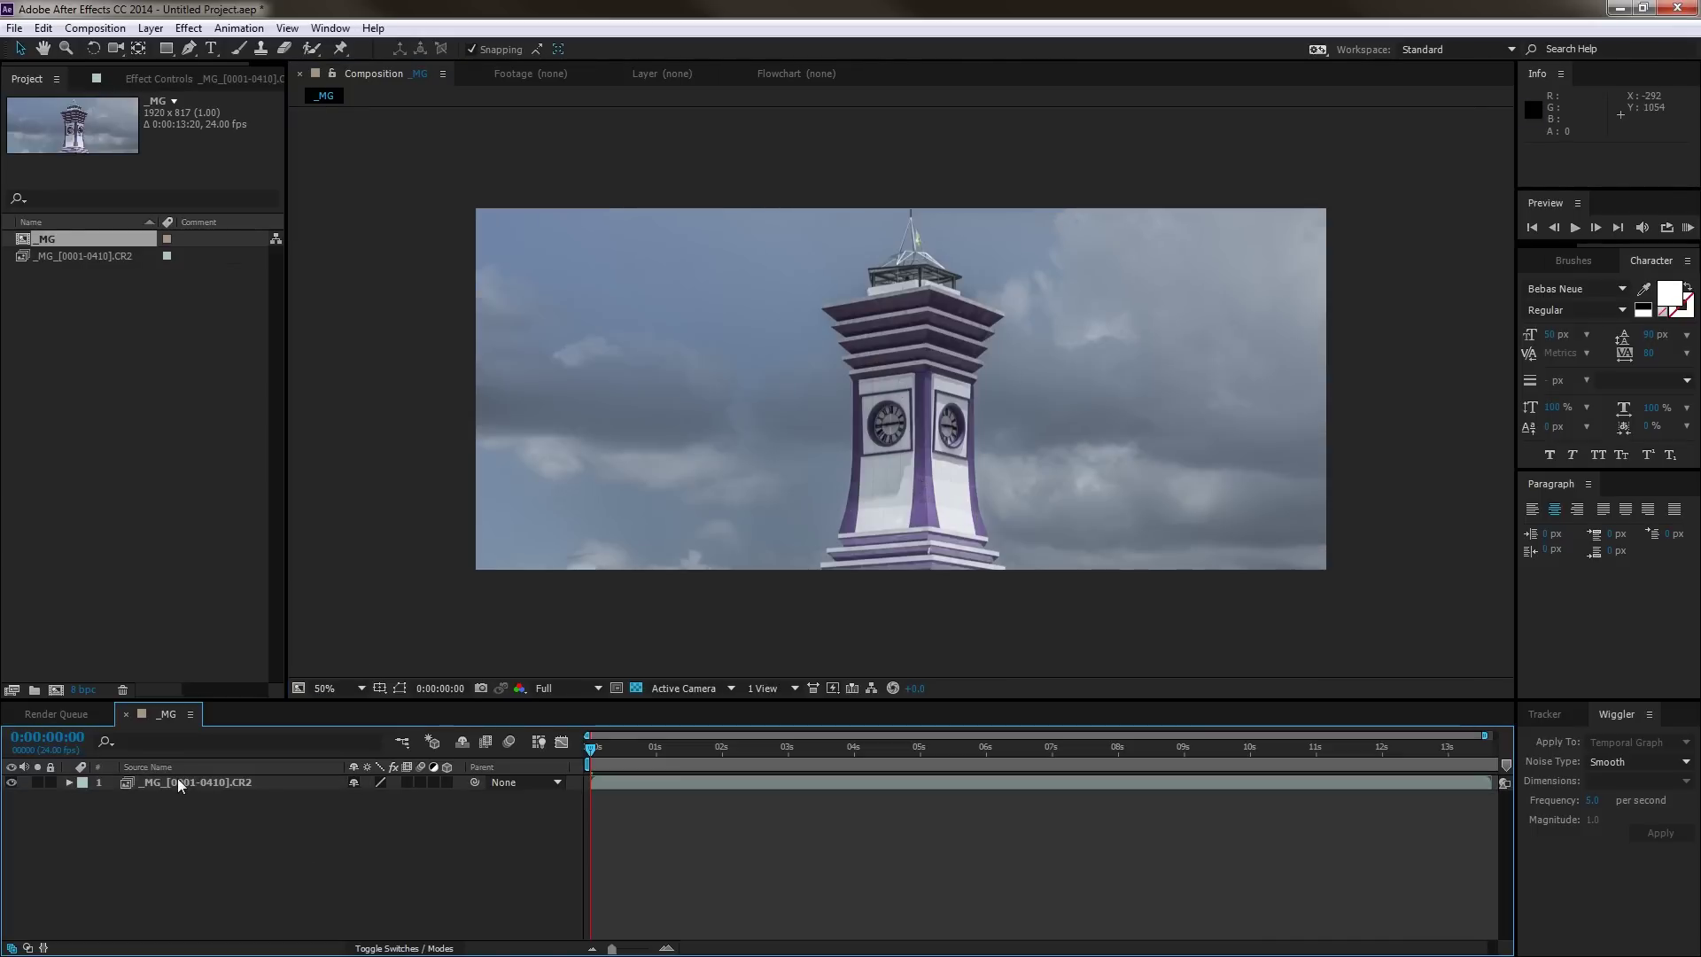
pyautogui.press('s')
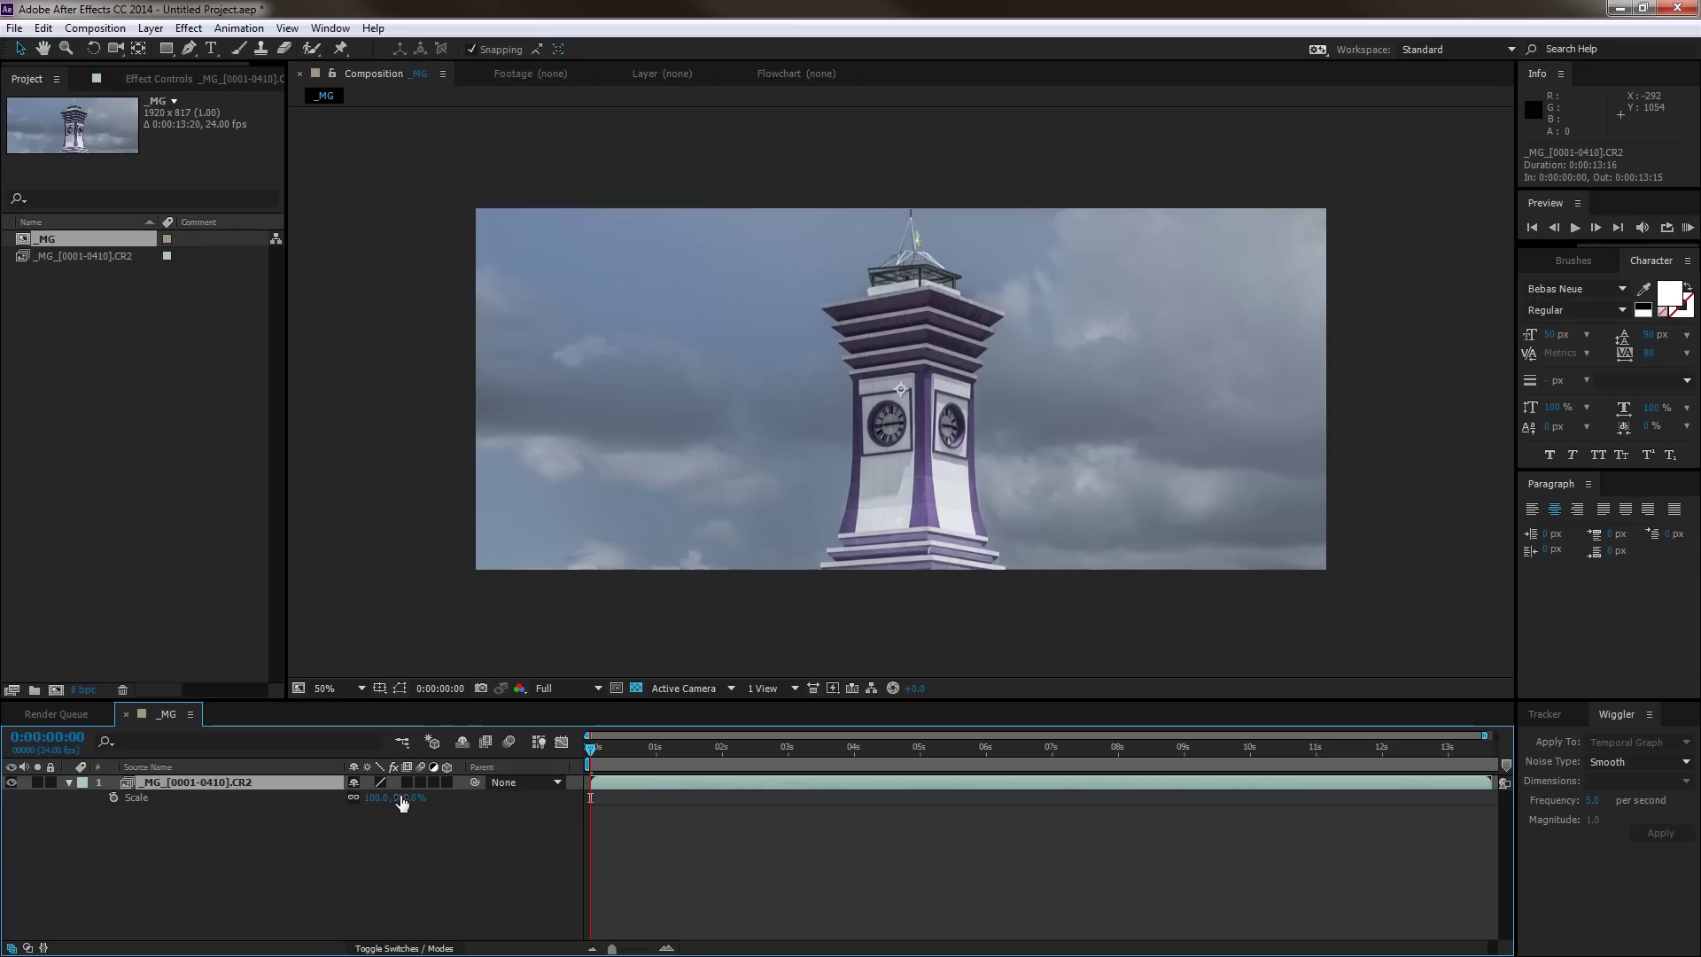
pyautogui.moveTo(974, 538)
pyautogui.mouseDown()
pyautogui.moveTo(895, 542)
pyautogui.moveTo(960, 546)
pyautogui.mouseUp()
pyautogui.moveTo(363, 798); pyautogui.dragTo(391, 805)
# Step: Enter a Scale of exactly 38% and drag the layer down to 960,494.5
pyautogui.click(394, 798)
pyautogui.press('Down')
pyautogui.press('Down')
pyautogui.press('Down')
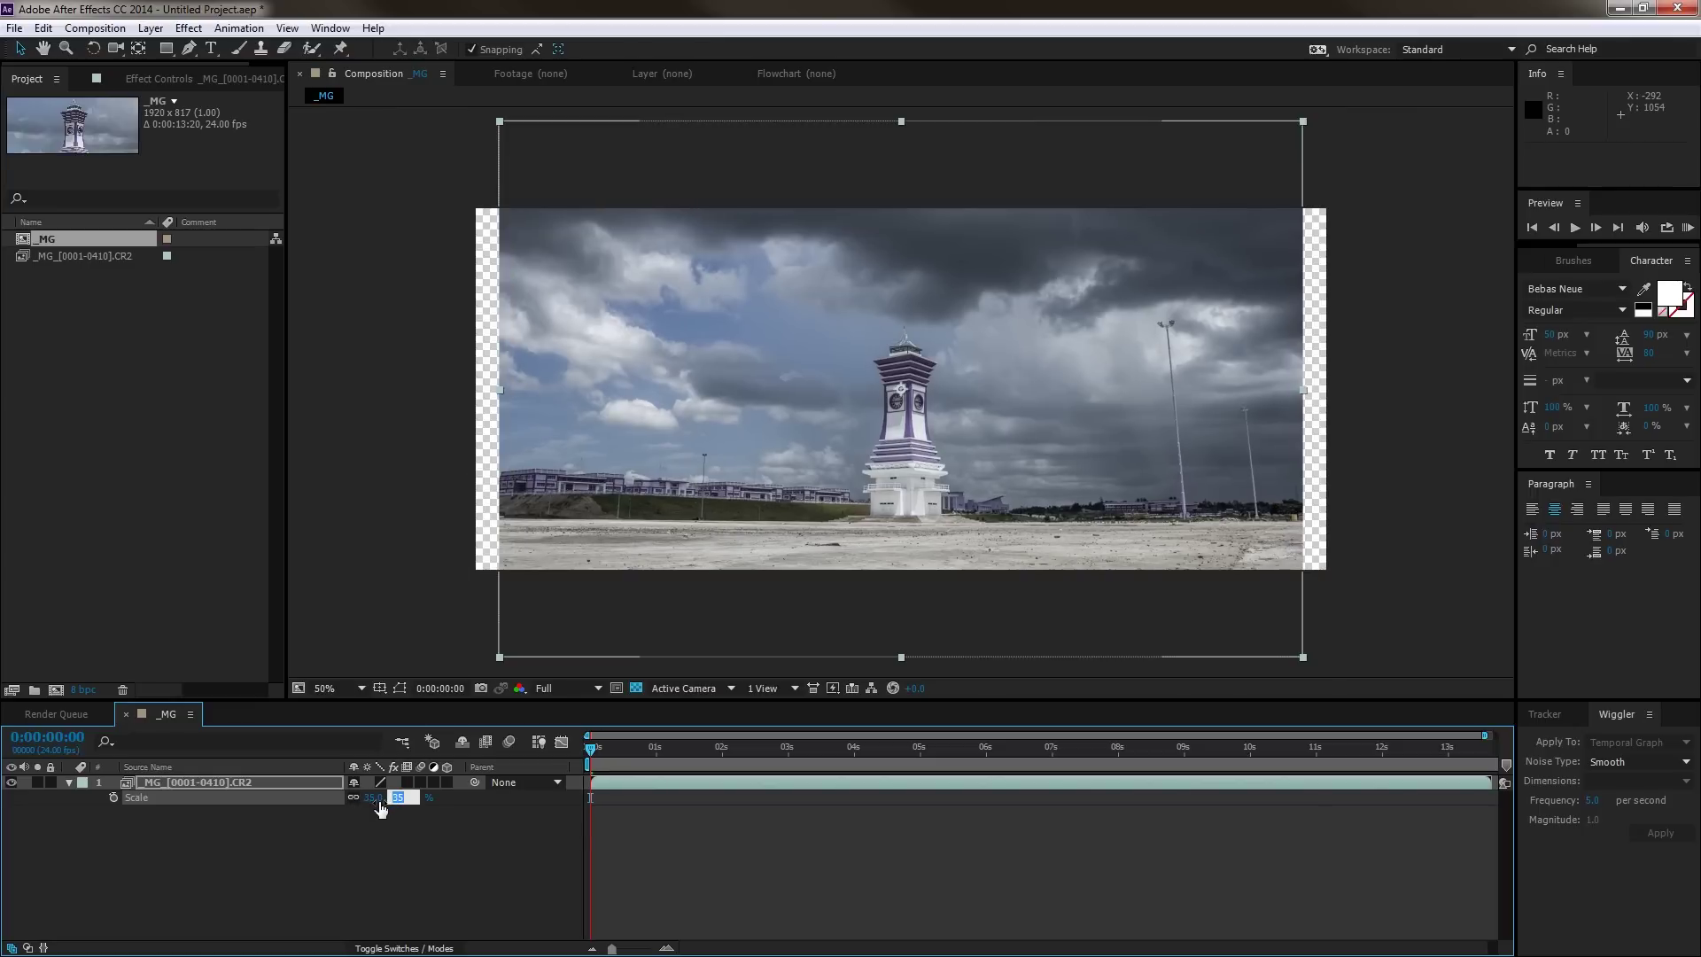
pyautogui.write('38')
pyautogui.press('Return')
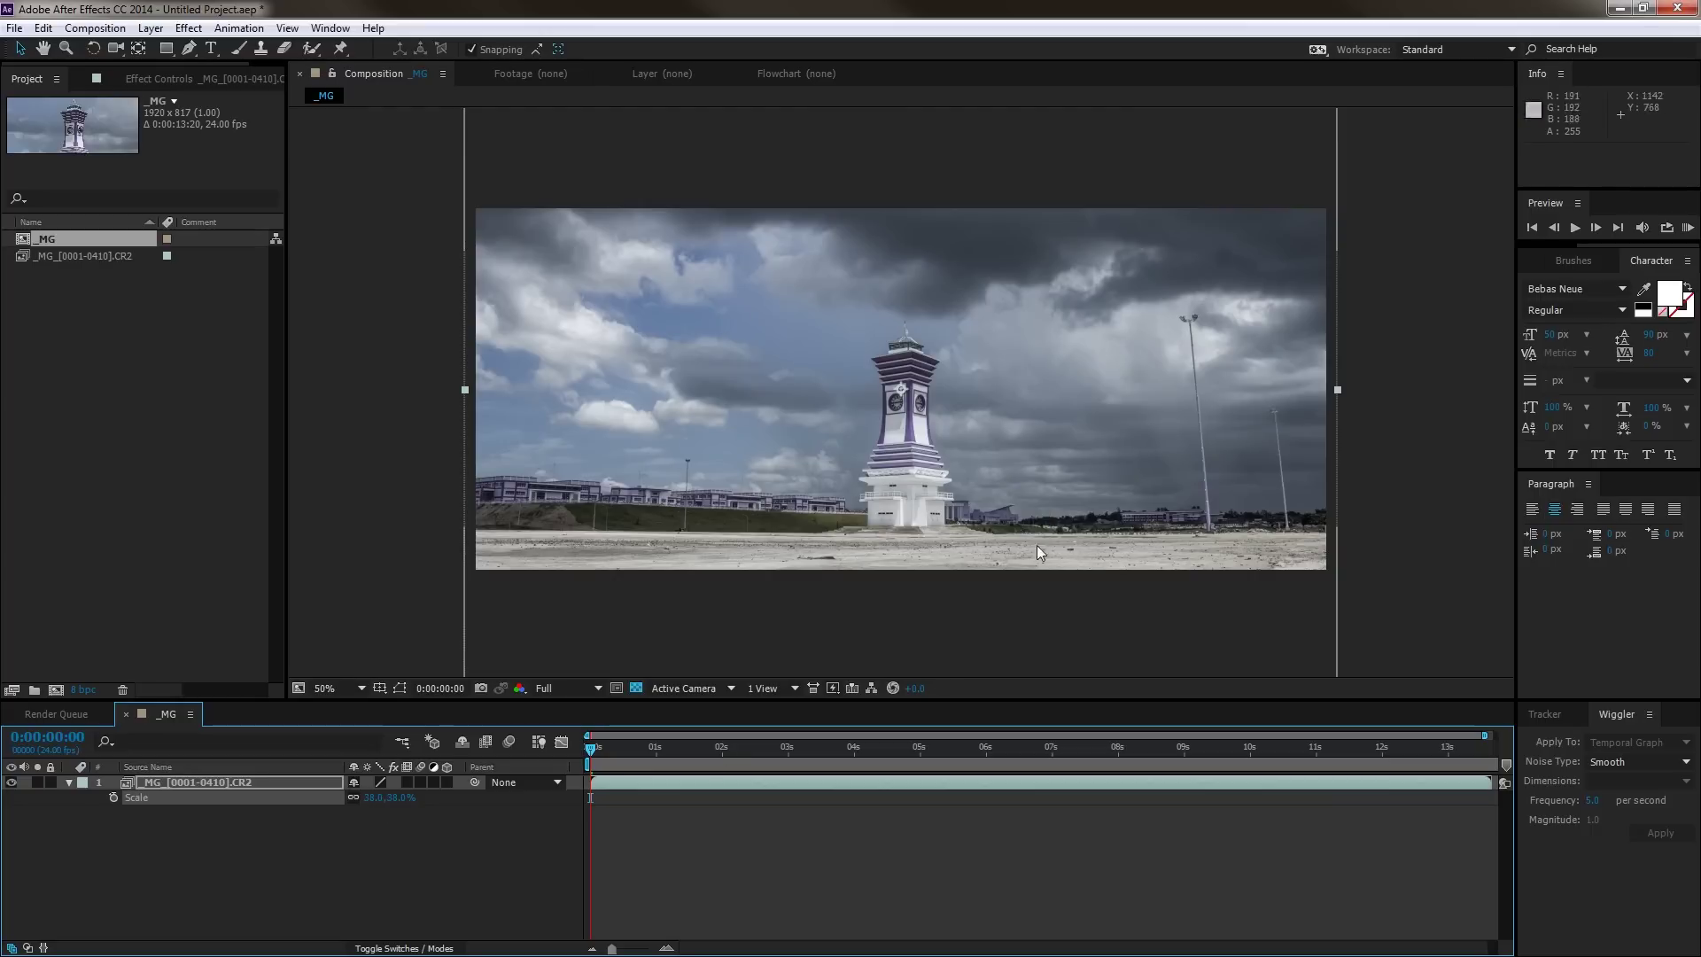
pyautogui.moveTo(1075, 472); pyautogui.dragTo(1074, 510)
# Step: Keyframe Position from 960,494.5 at 0:00:00:00 up to 960,360.5 at 0:00:13:15
pyautogui.press('p')
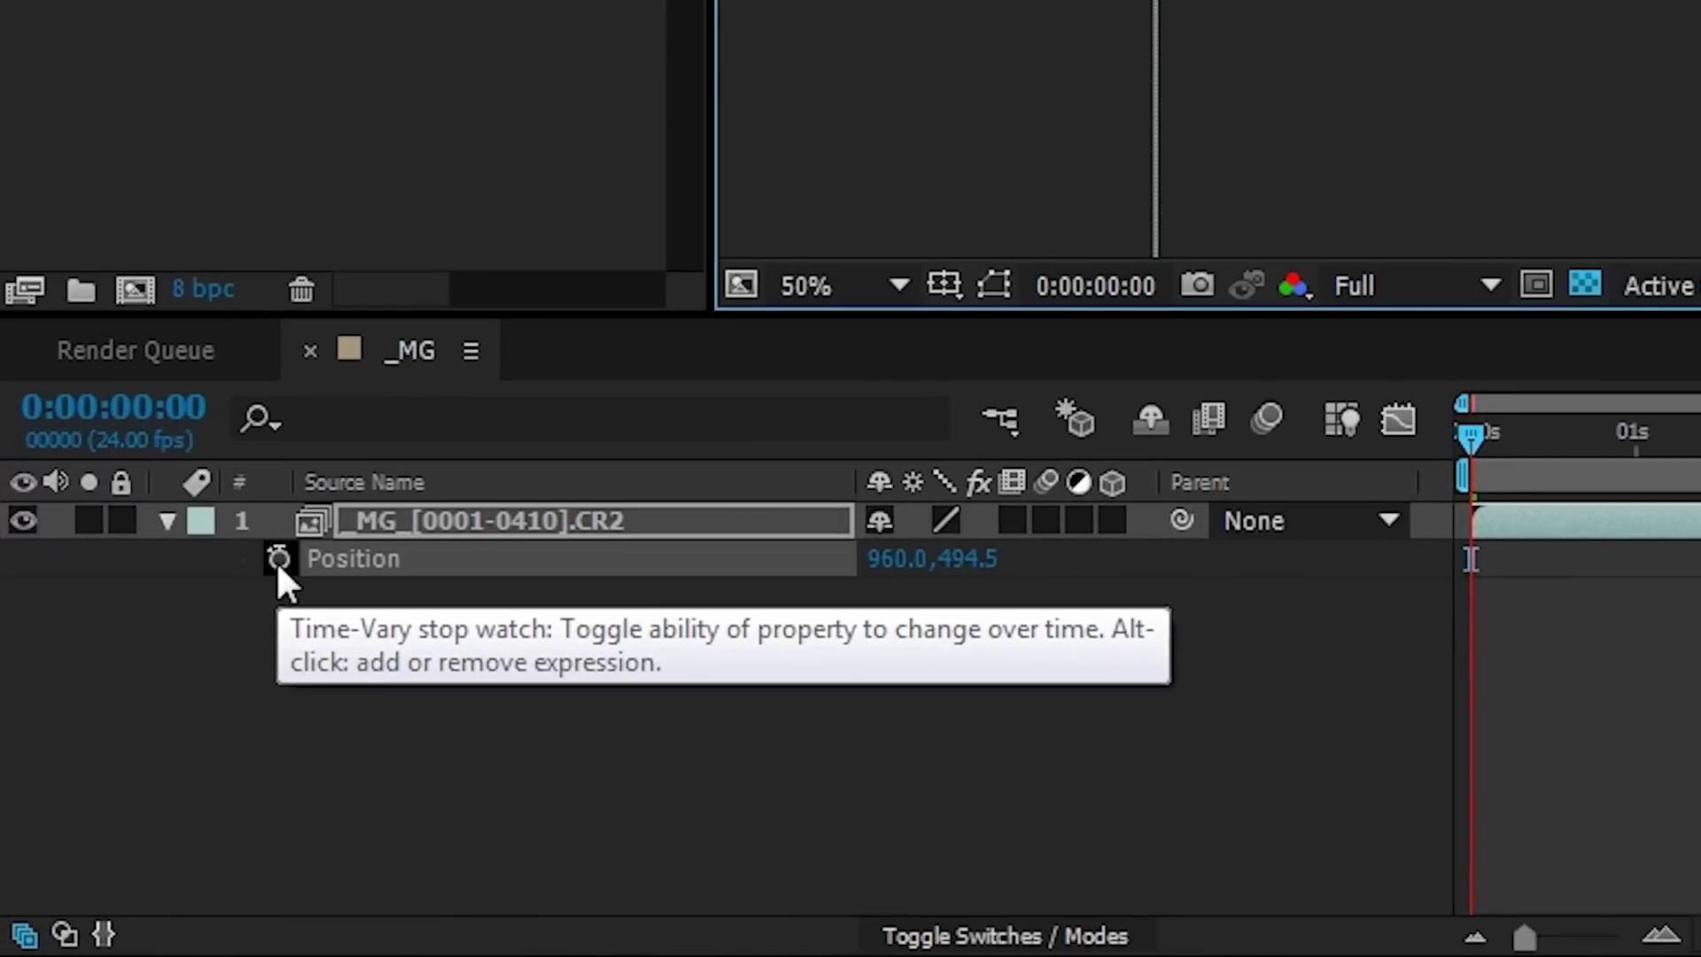
pyautogui.click(114, 797)
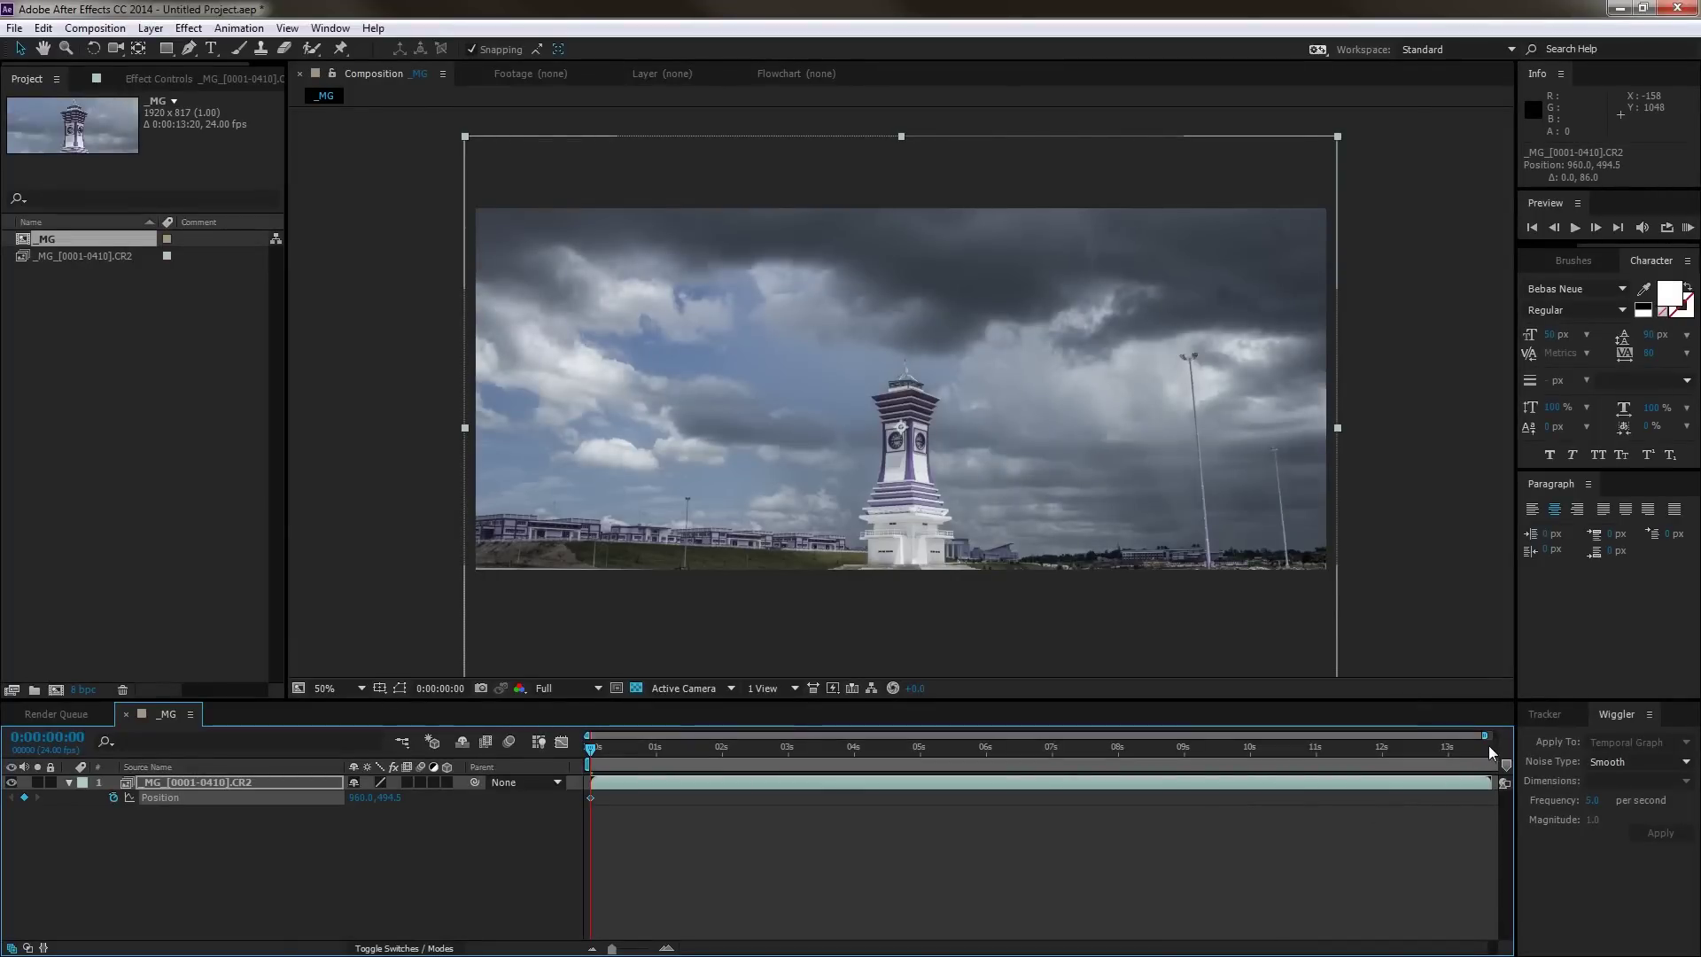
pyautogui.click(1490, 746)
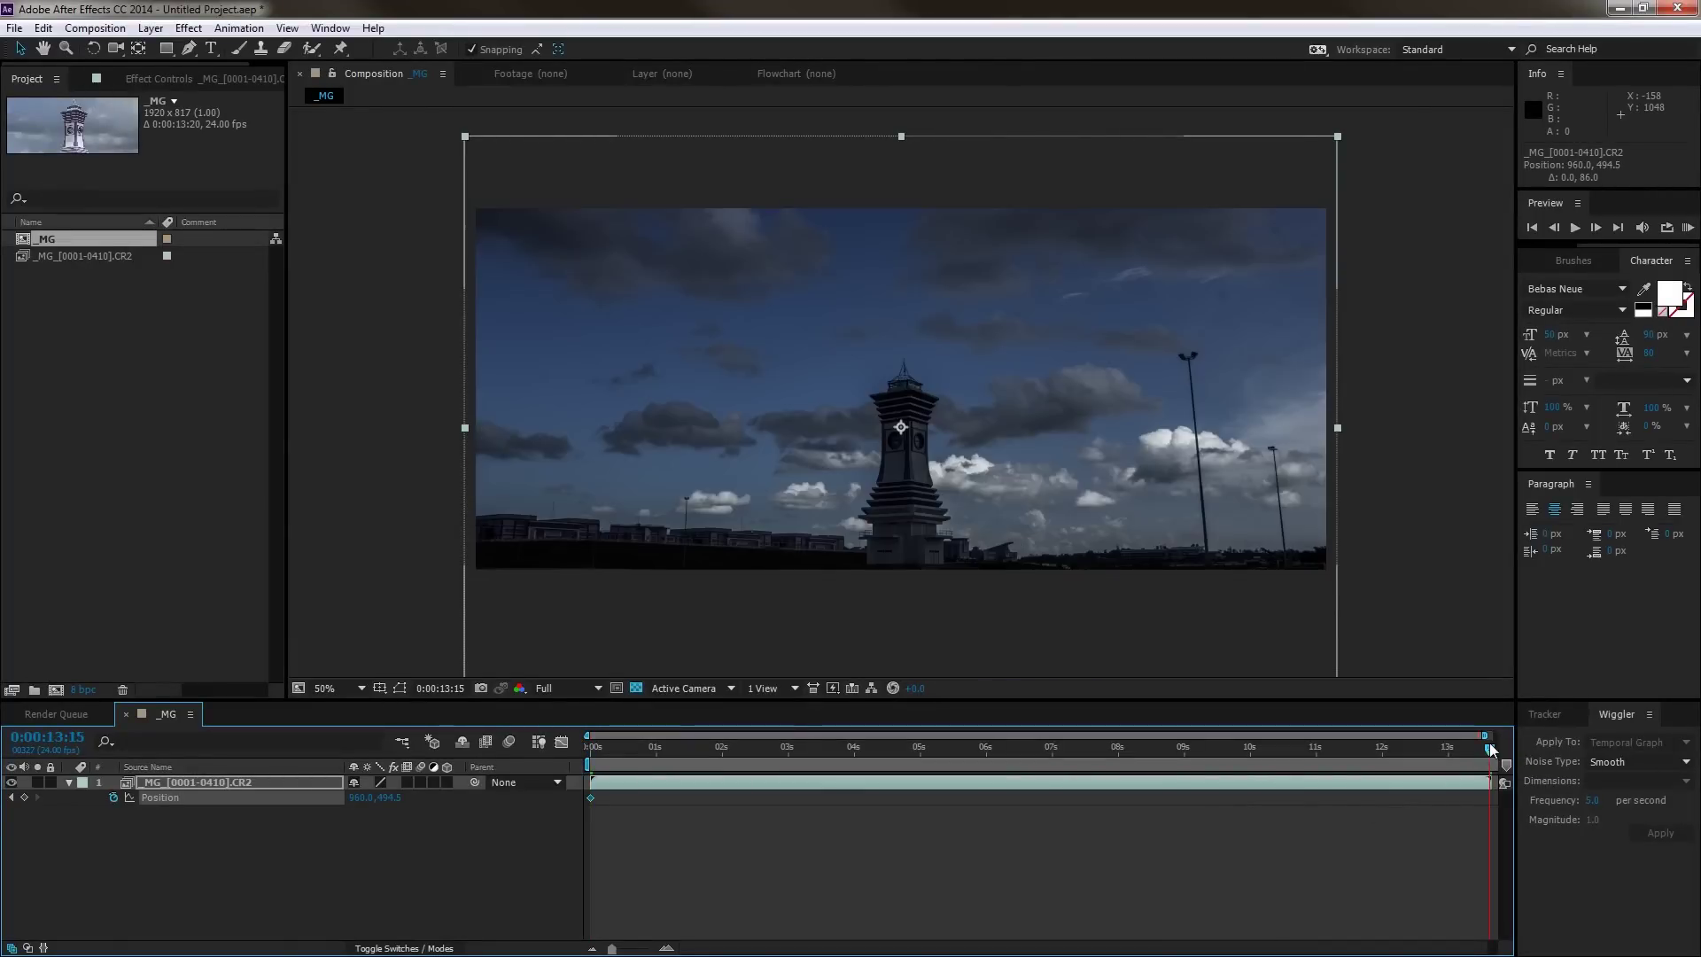
pyautogui.moveTo(955, 569); pyautogui.dragTo(955, 509)
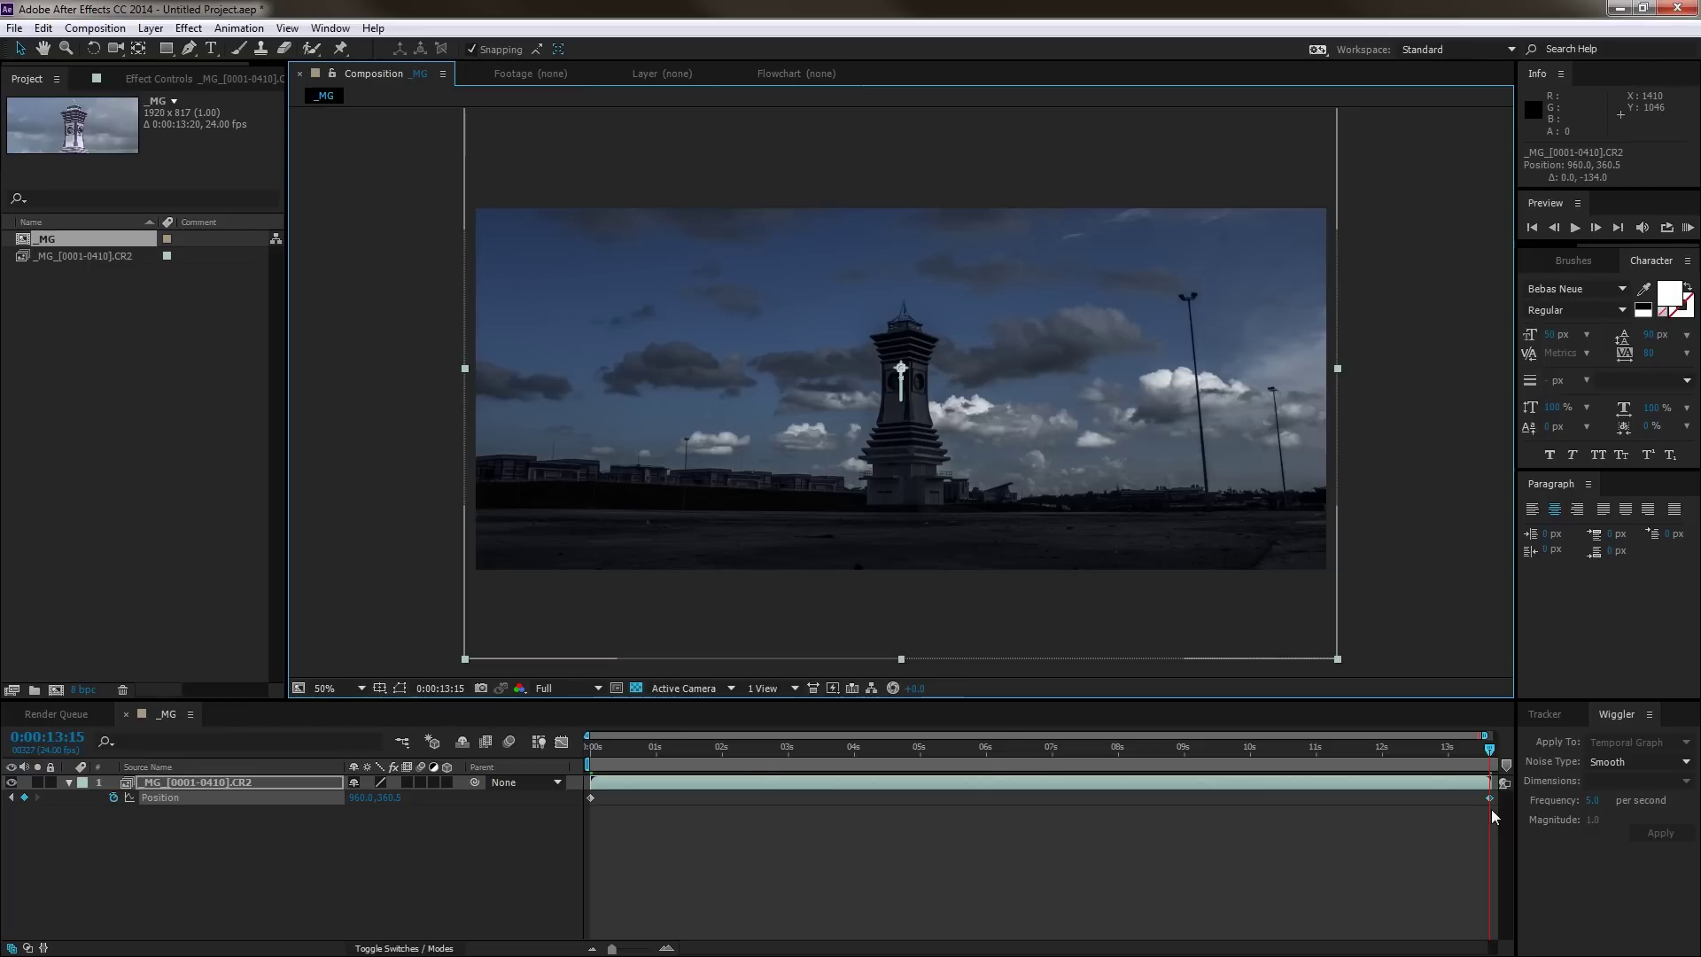
pyautogui.click(1477, 834)
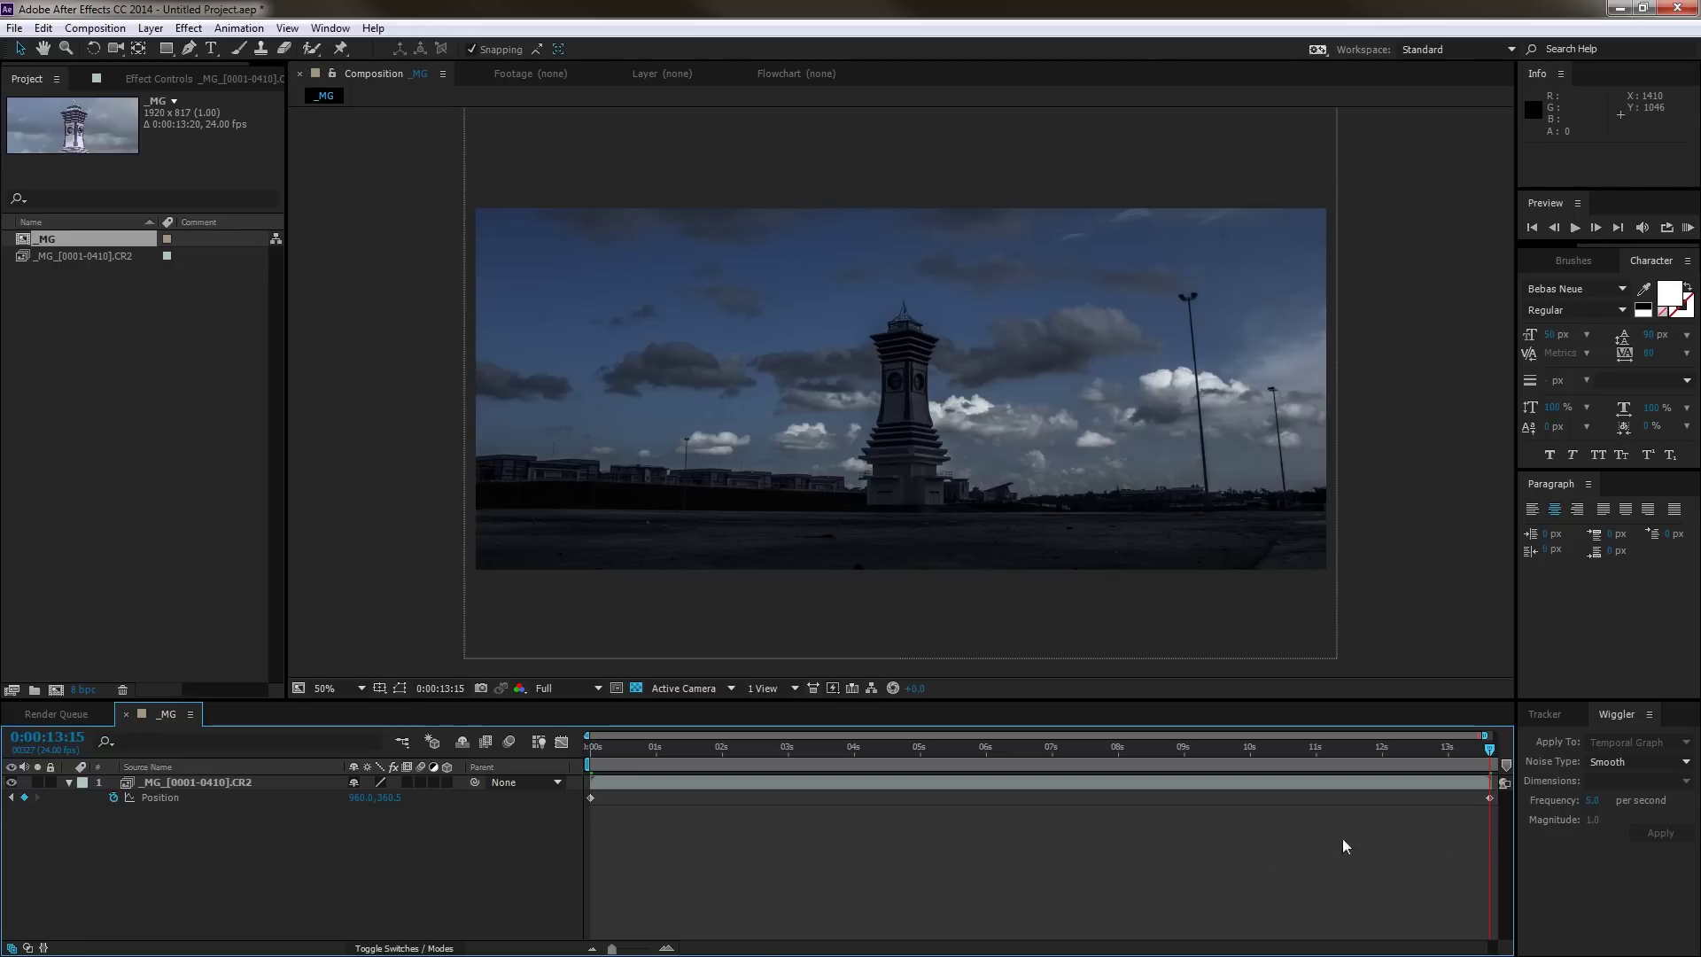
# Step: Add the _MG comp to the Render Queue, defaulting to a Lossless _MG.avi output
pyautogui.press(';')
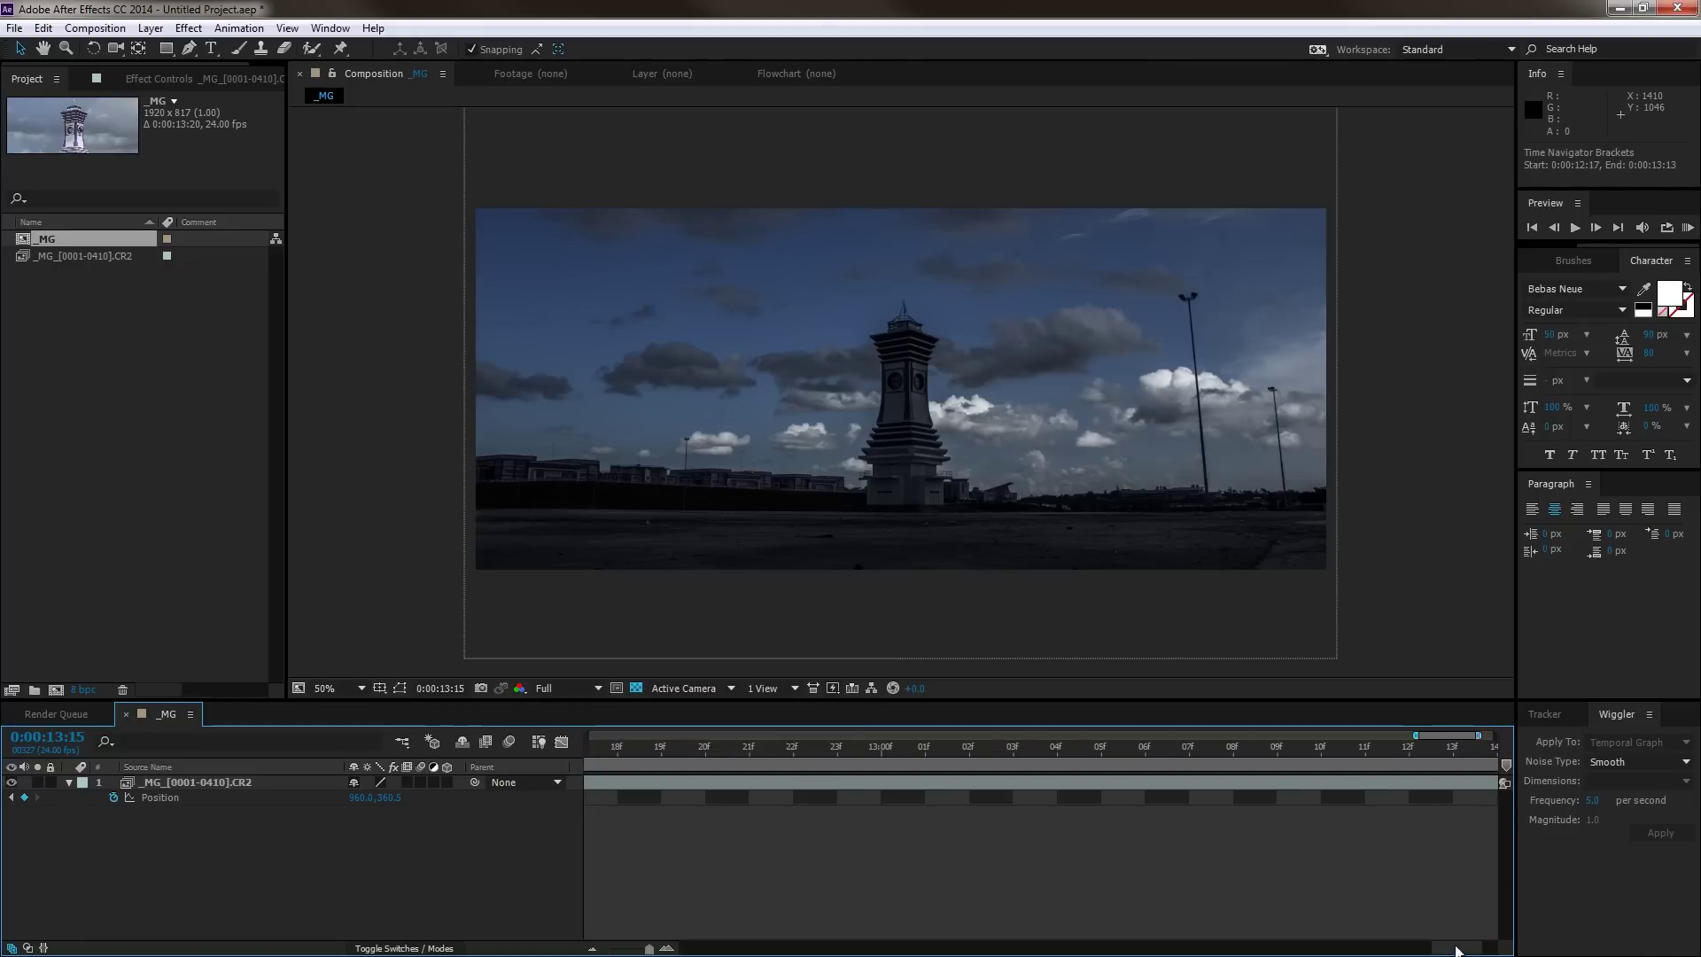
pyautogui.moveTo(1457, 950); pyautogui.dragTo(1478, 948)
pyautogui.press(';')
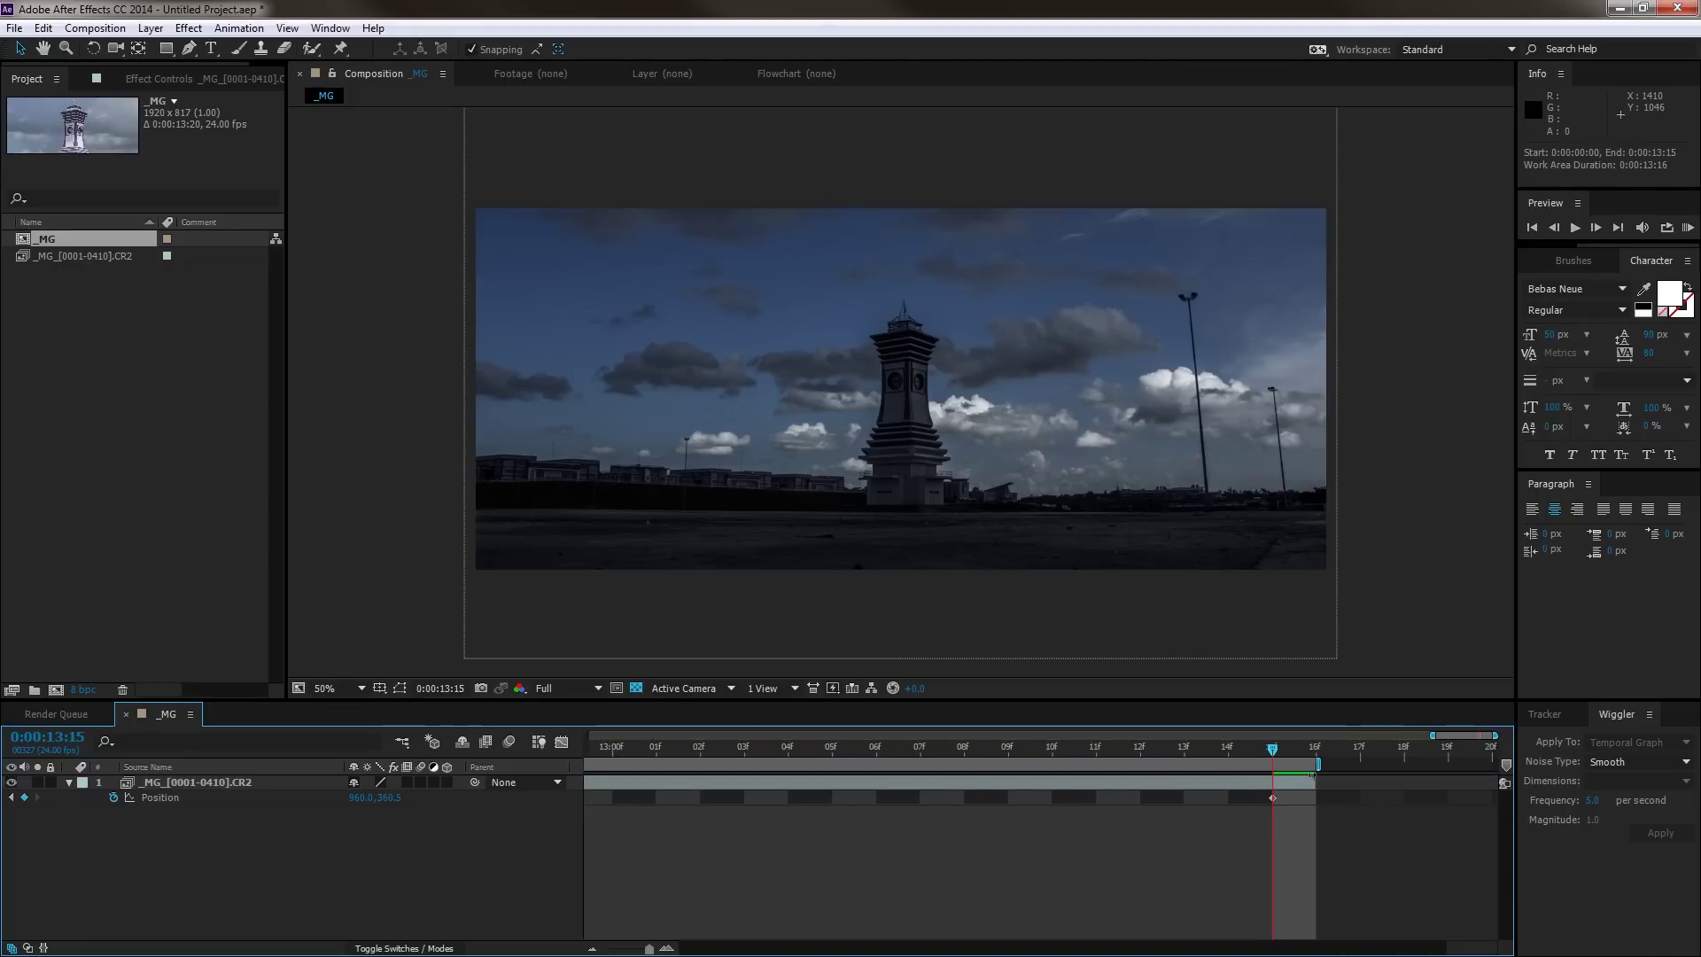
pyautogui.click(95, 27)
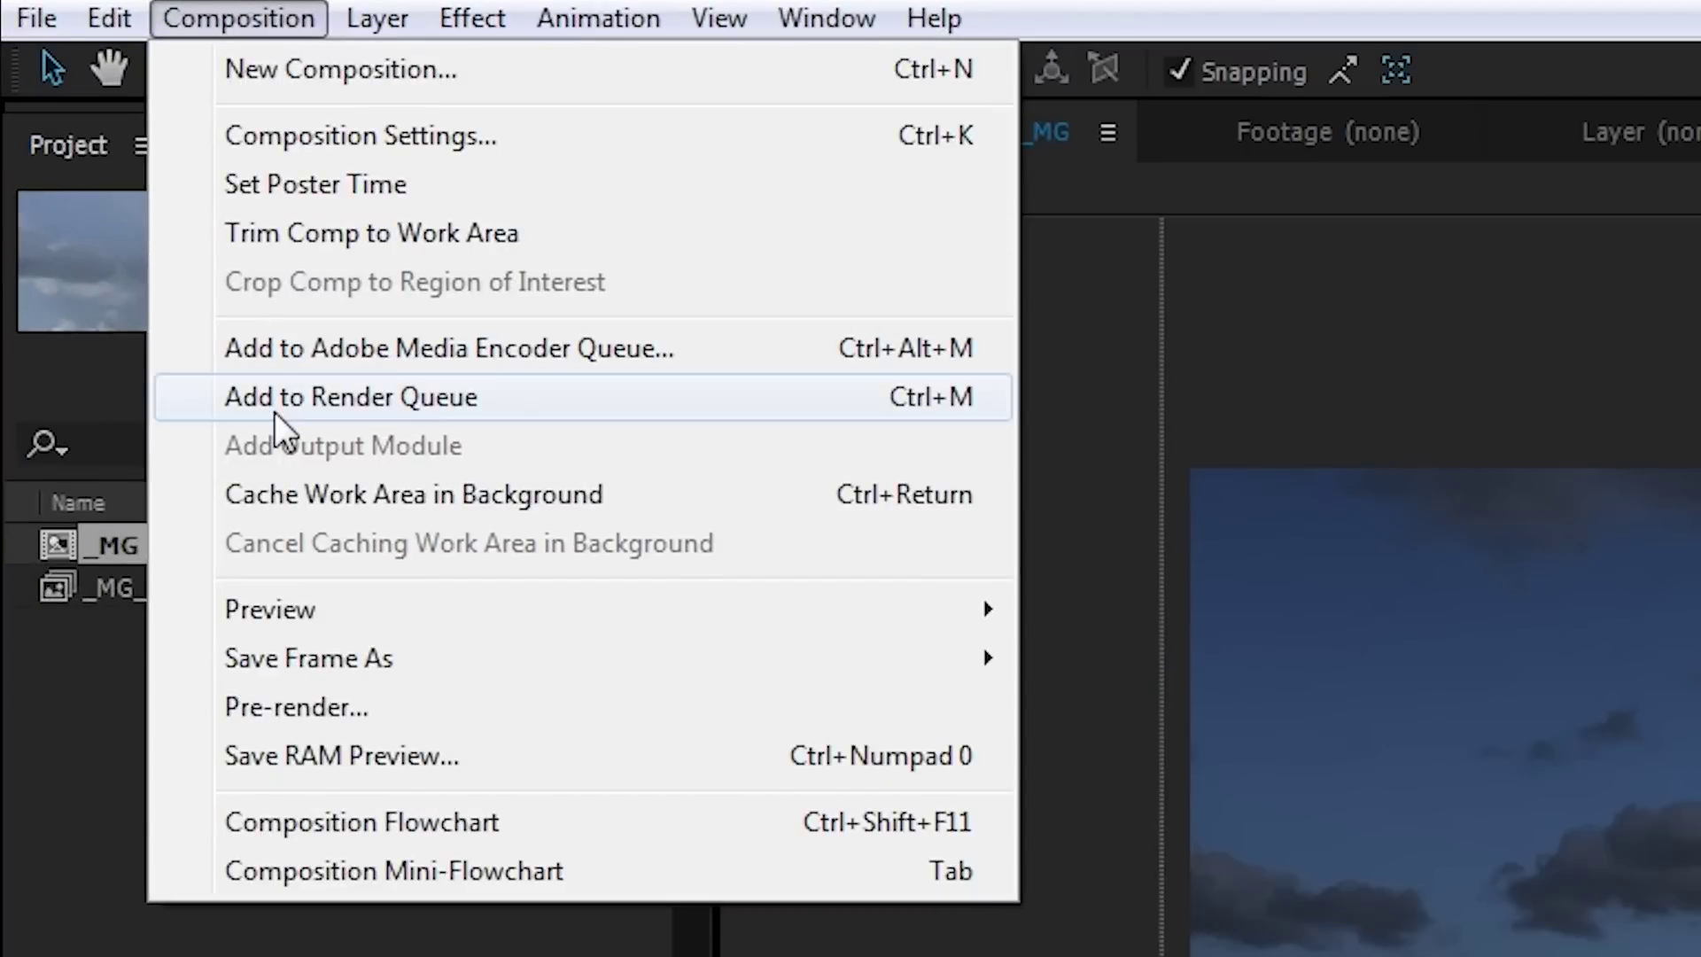
pyautogui.click(274, 409)
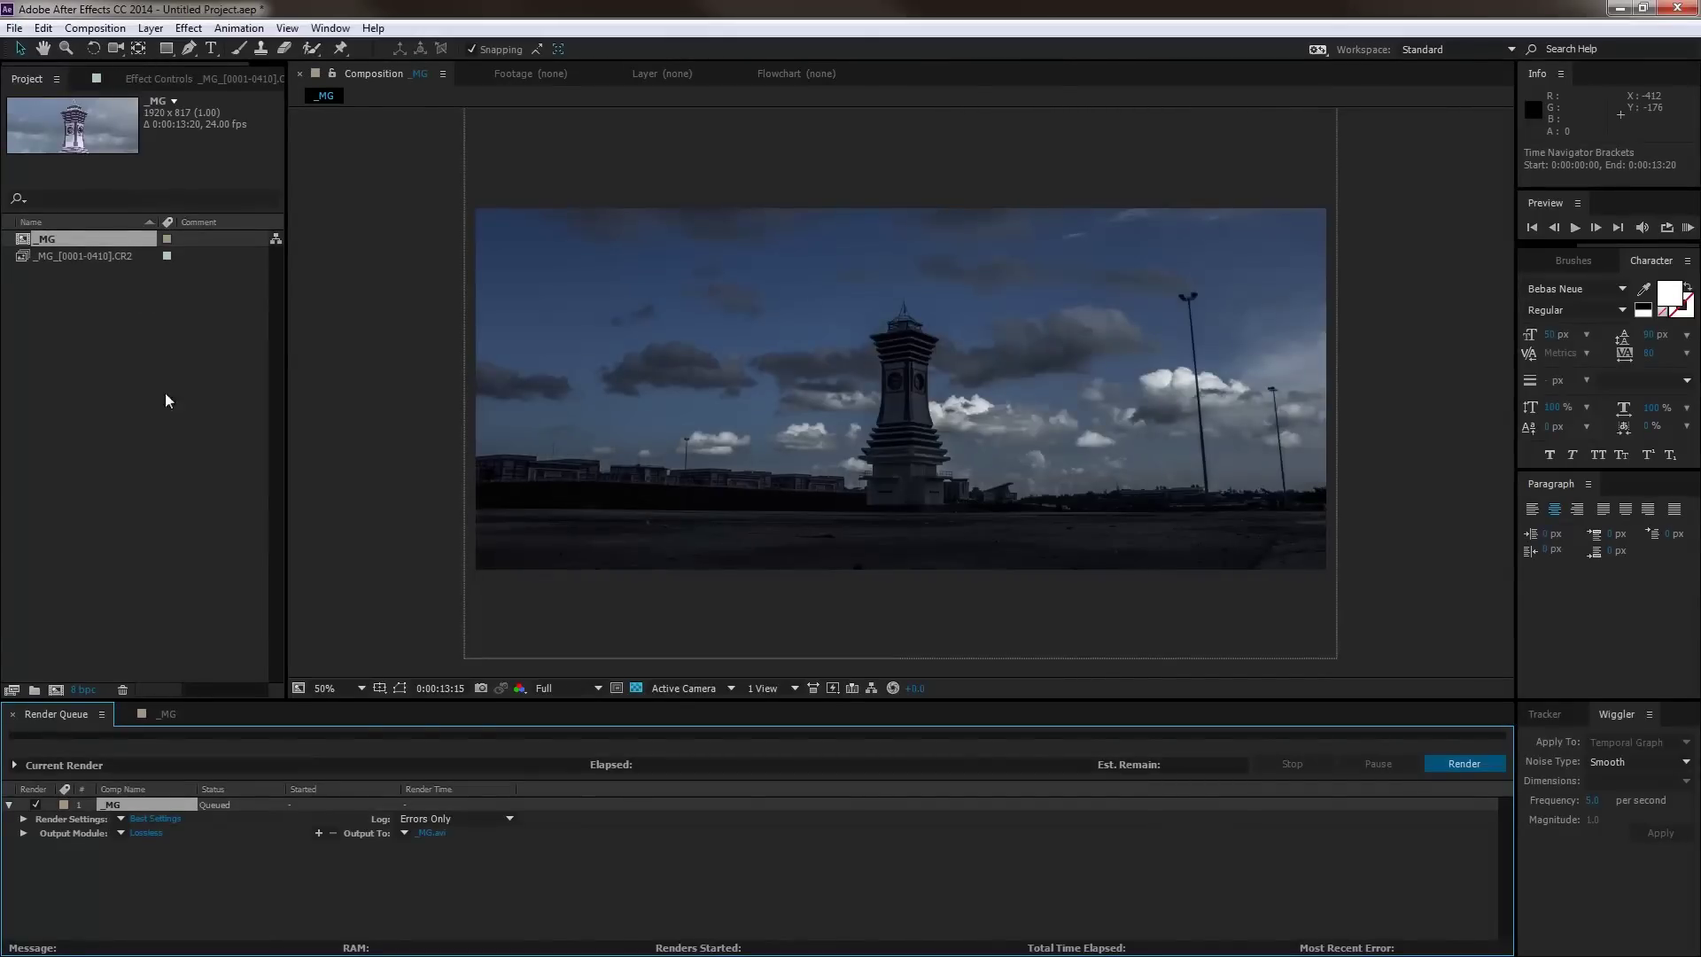
# Step: Set the output module to QuickTime format with the H.264 video codec
pyautogui.click(156, 833)
pyautogui.click(718, 234)
pyautogui.click(703, 330)
pyautogui.click(598, 188)
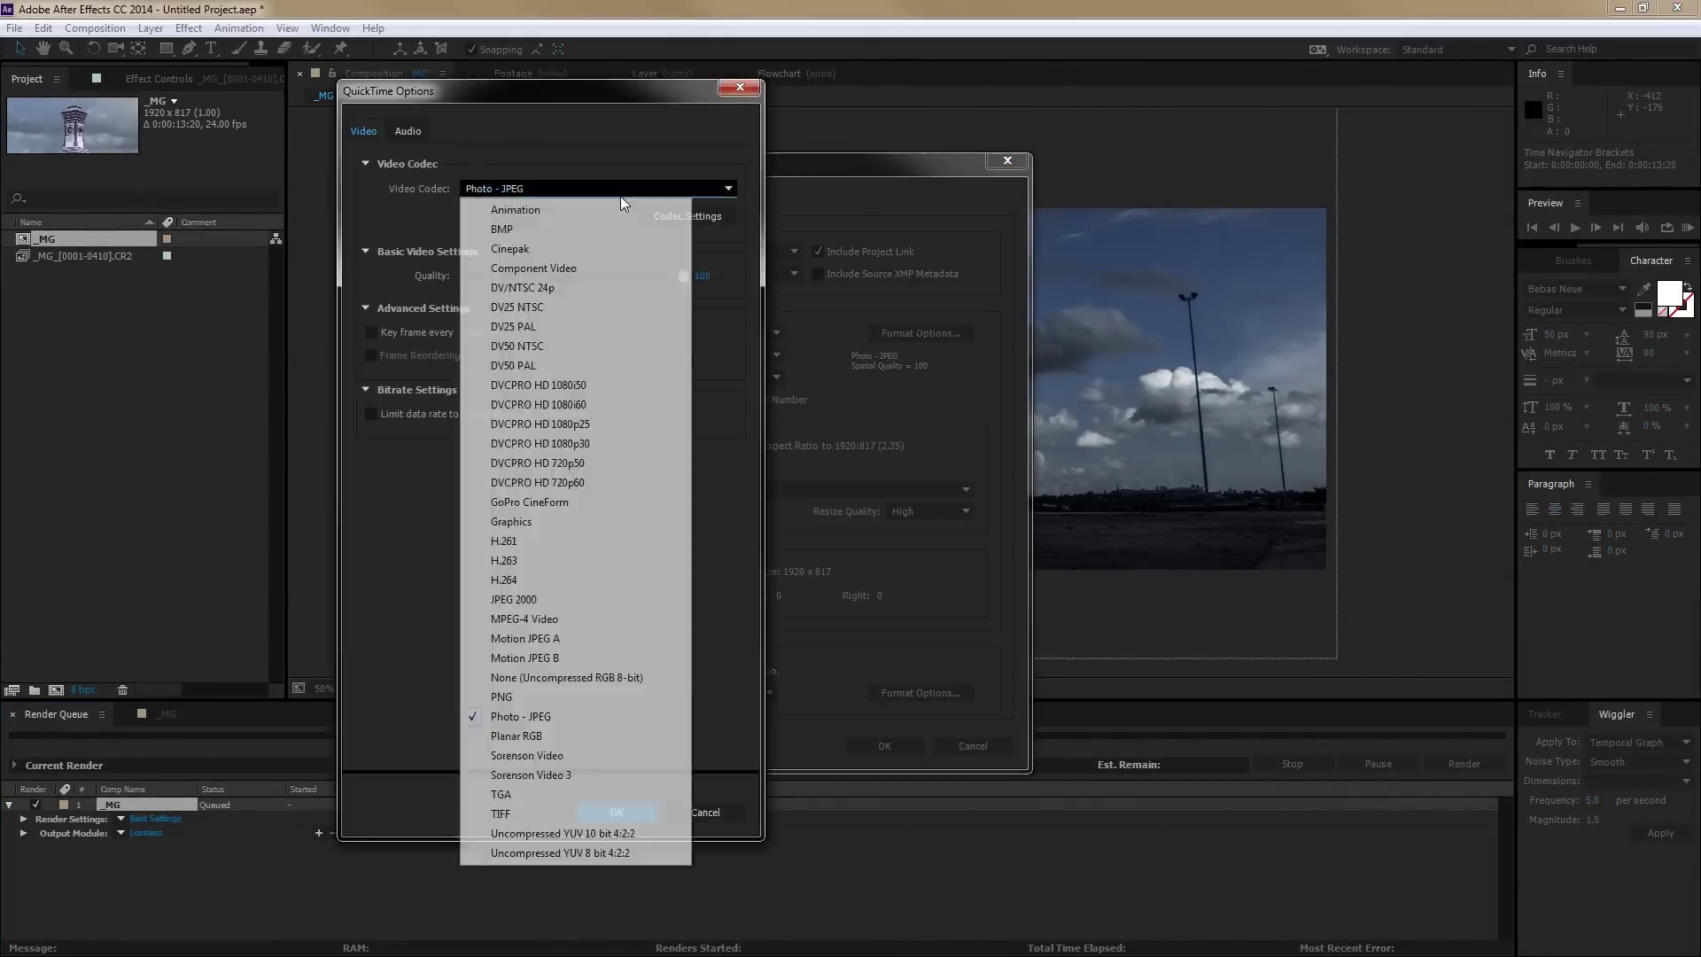
pyautogui.click(496, 487)
pyautogui.click(620, 812)
pyautogui.click(884, 745)
# Step: Point the movie output to the chosen destination folder, entering 'Timelapse' as the name
pyautogui.click(434, 833)
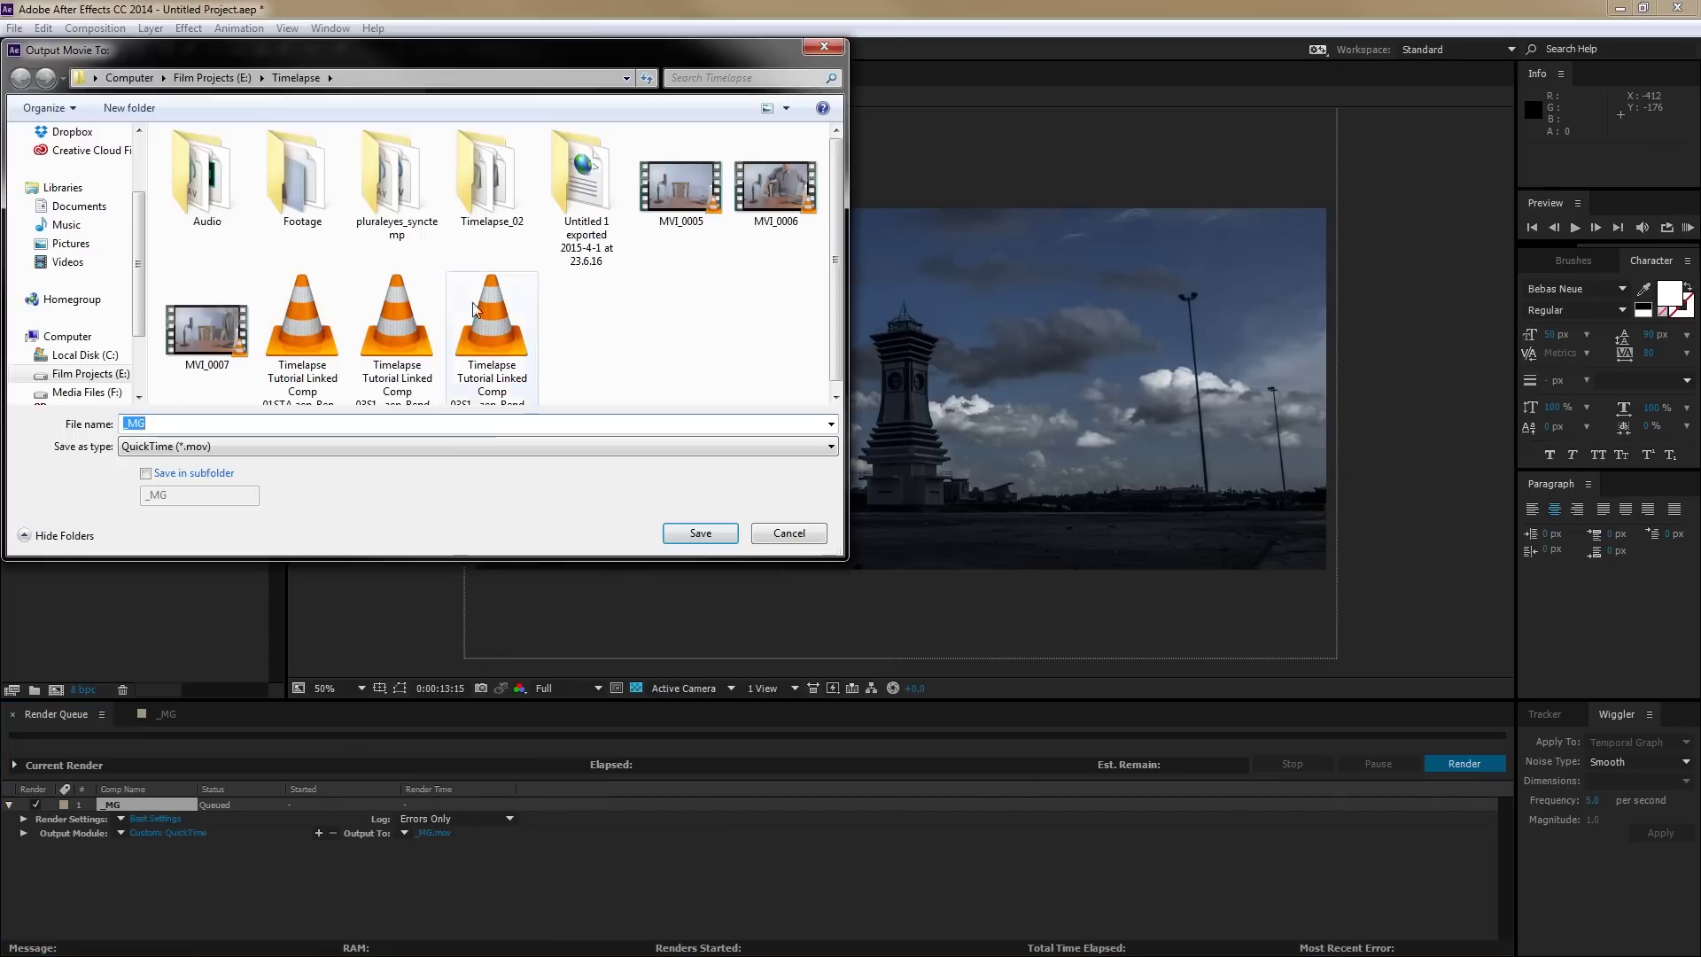
pyautogui.doubleClick(492, 177)
pyautogui.write('Timelapse')
pyautogui.press('Return')
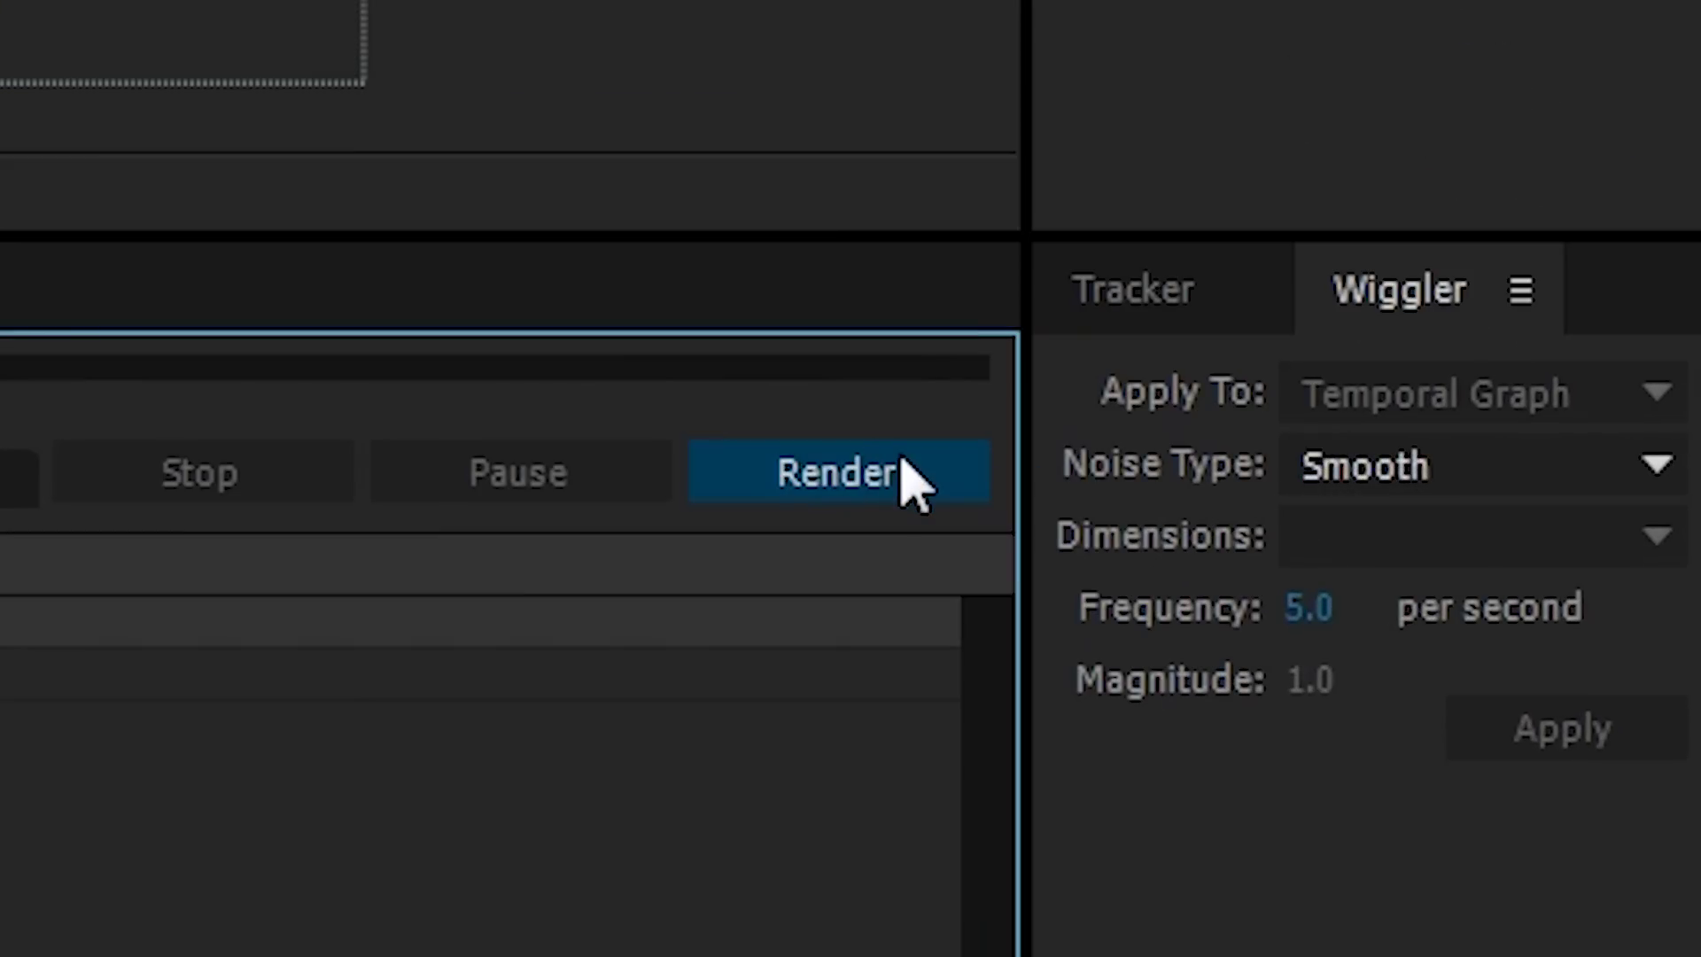
# Step: Start rendering the queued _MG comp, 328 frames (0:00:13:15), to the QuickTime movie
pyautogui.click(902, 459)
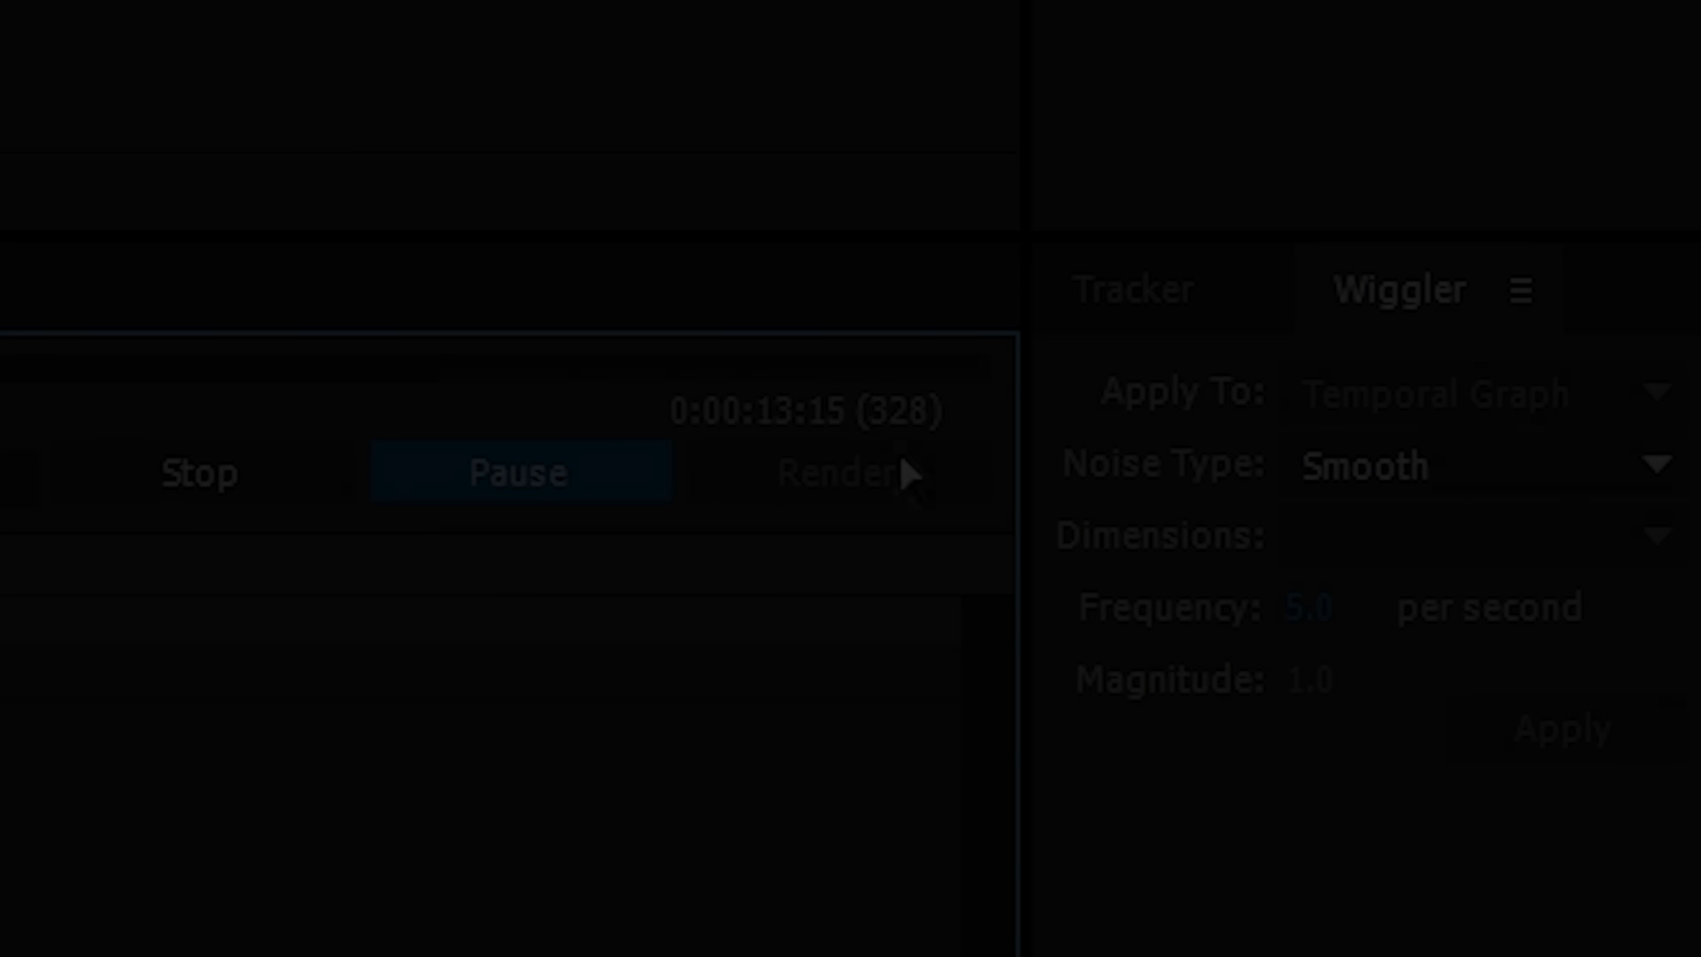